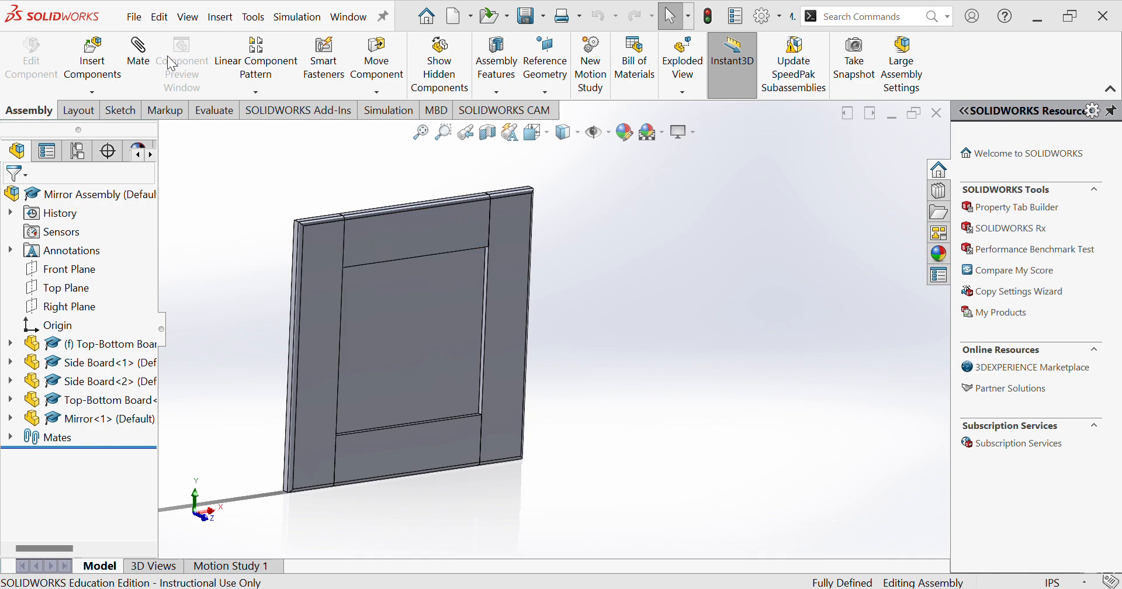
Create a drawing from the mirror assembly, using the custom sheet format stored in the Desktop's Design & Construct I > SolidWorks folder.
click(136, 19)
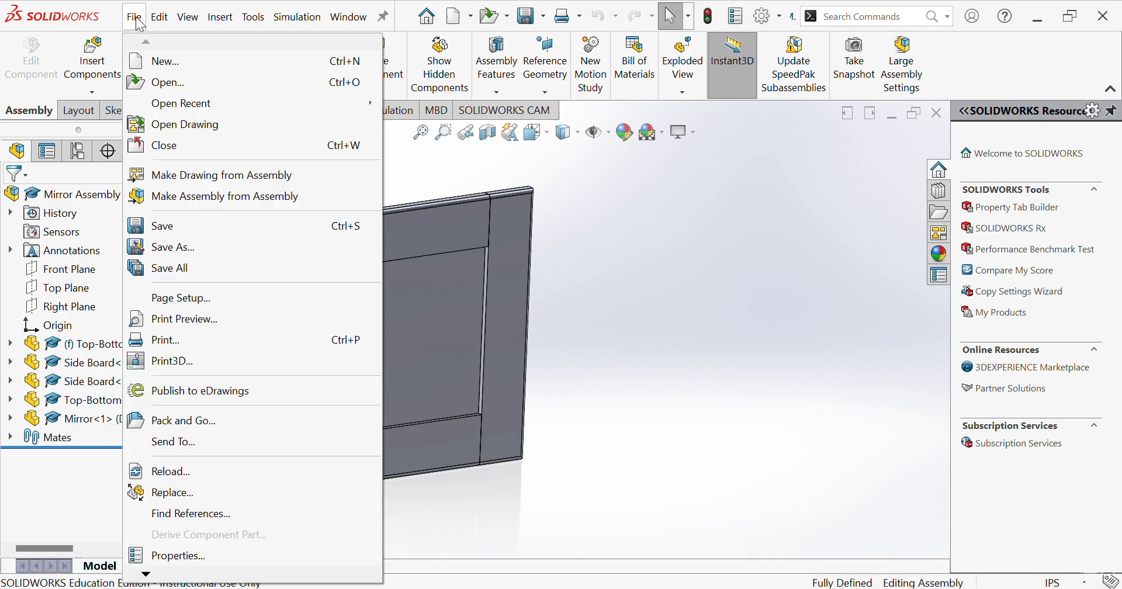
click(195, 176)
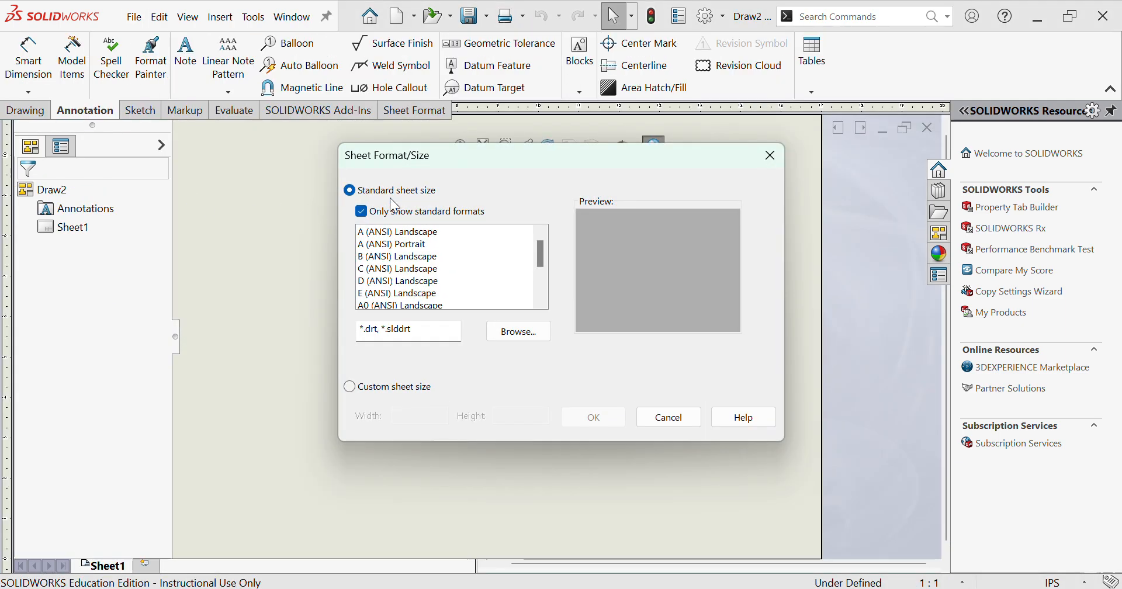
click(511, 338)
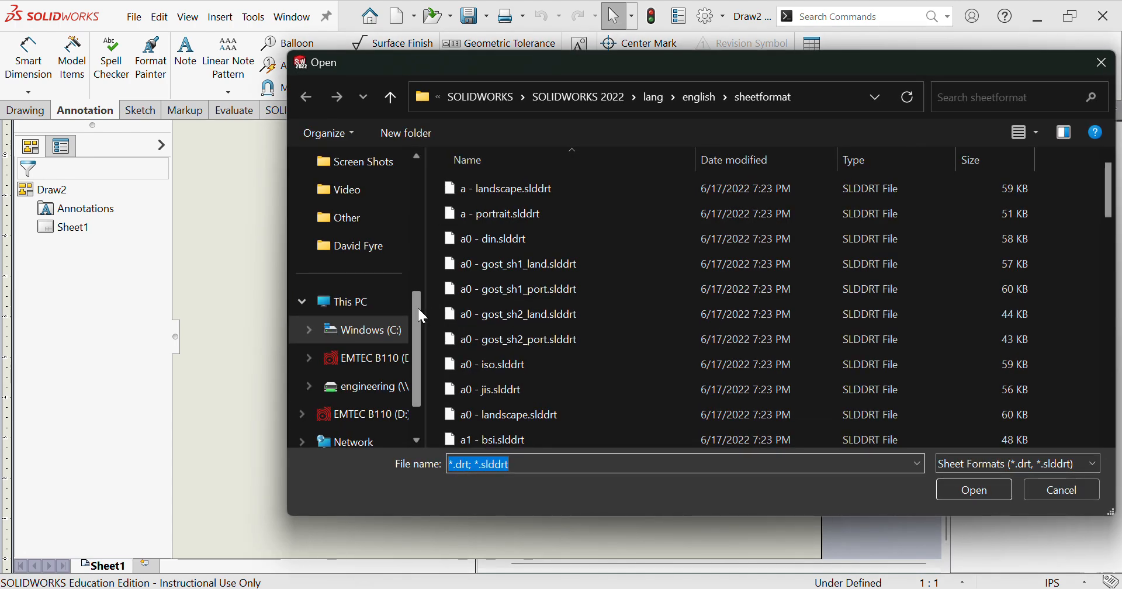
drag(418, 308, 426, 209)
click(343, 217)
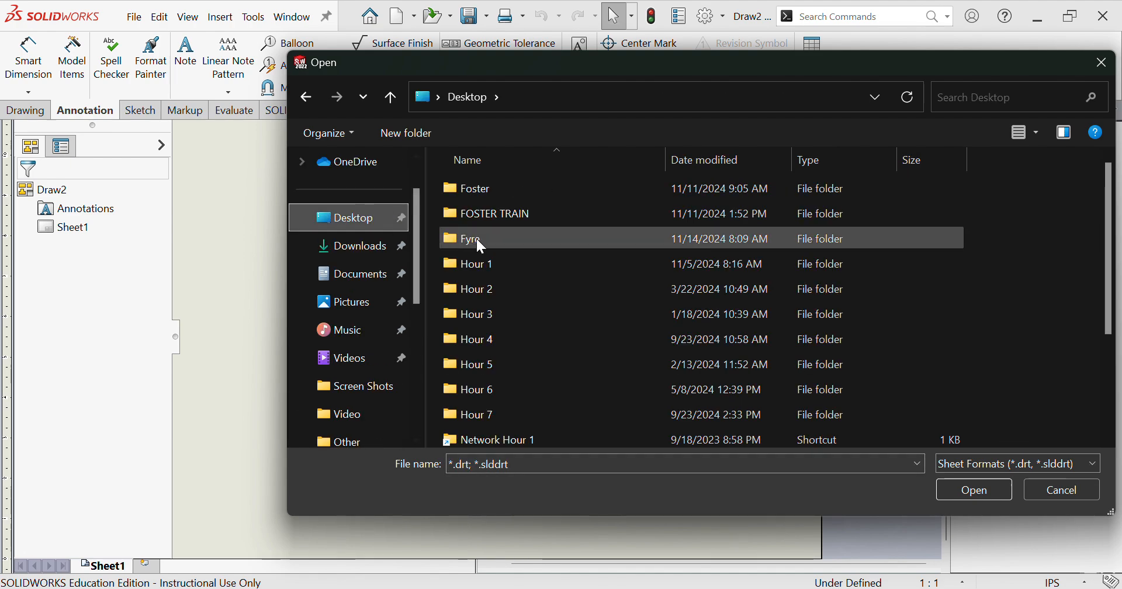
double_click(517, 240)
double_click(534, 187)
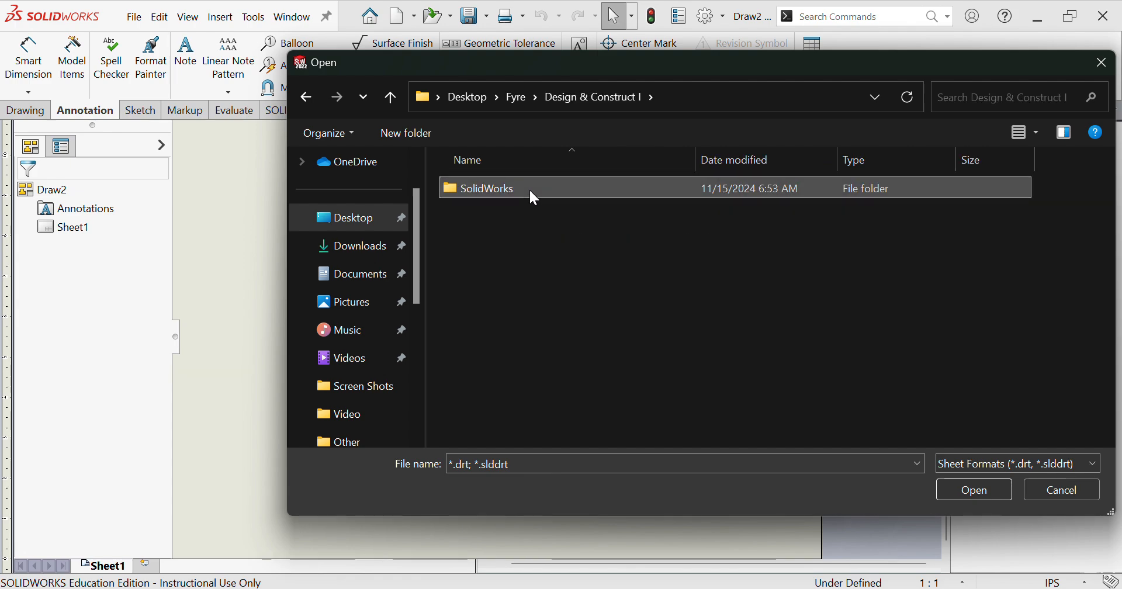
double_click(531, 192)
double_click(514, 317)
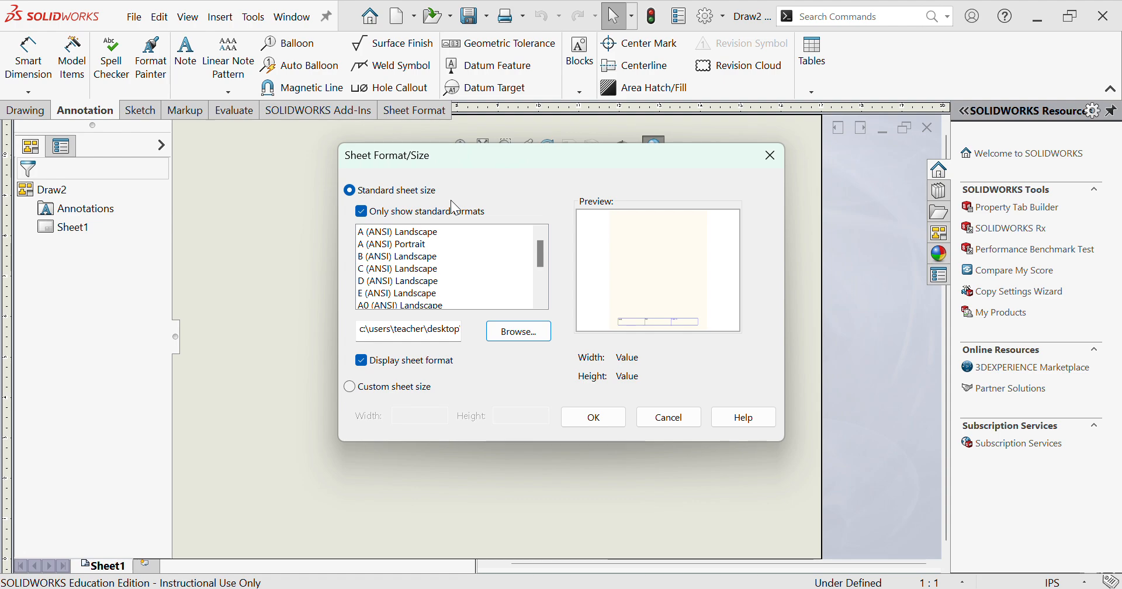
click(574, 416)
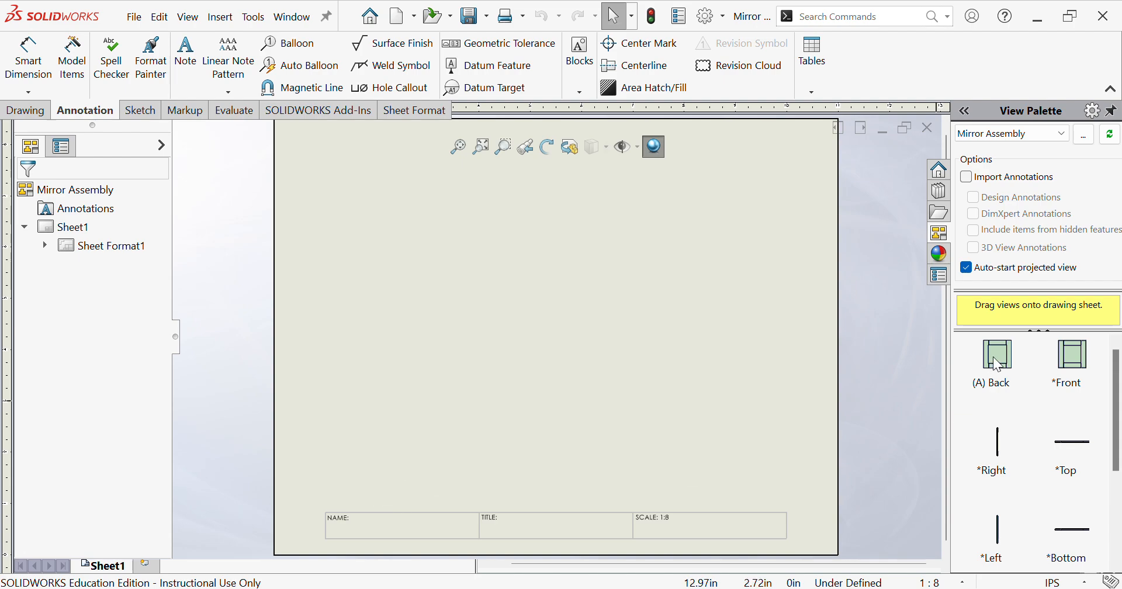
Place the Back view at the sheet's lower left, with projected views above it, beside it to the right, and diagonally as a pictorial.
drag(942, 359, 390, 426)
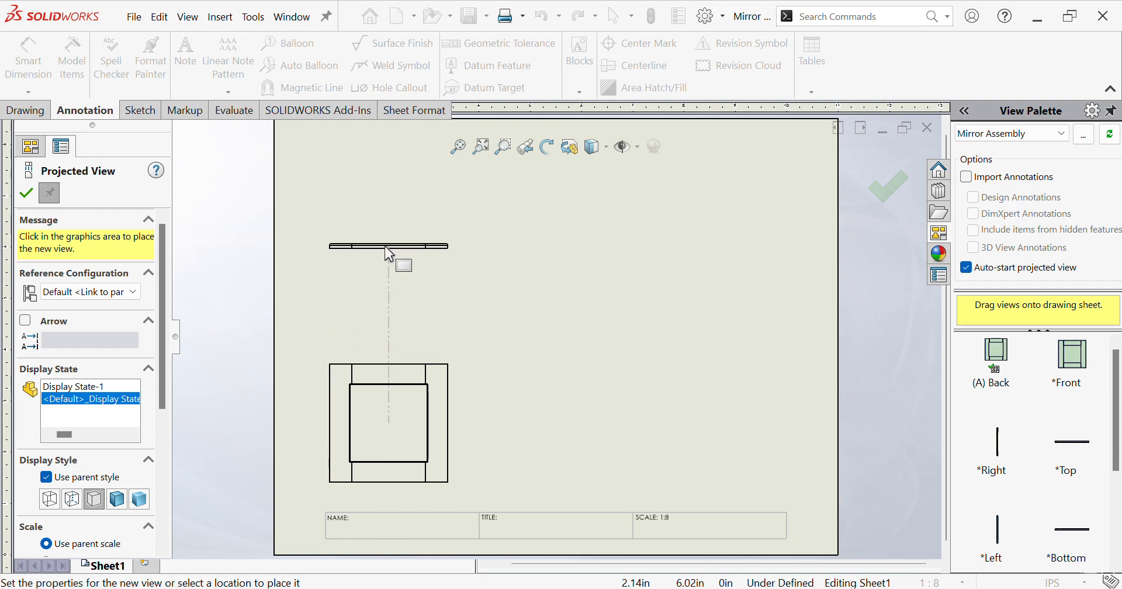
click(389, 249)
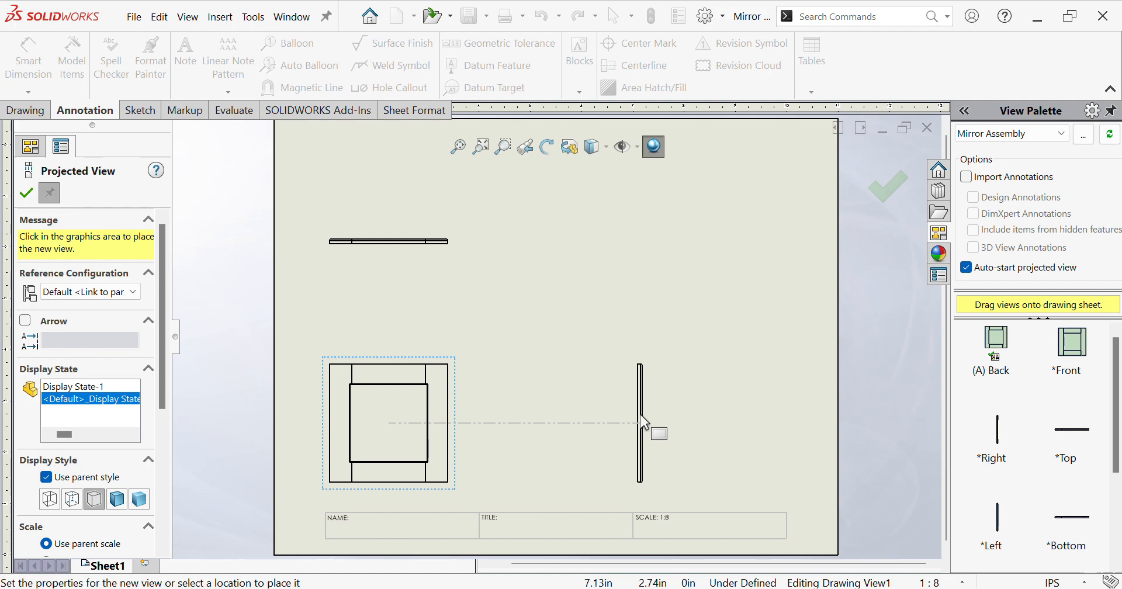
click(643, 421)
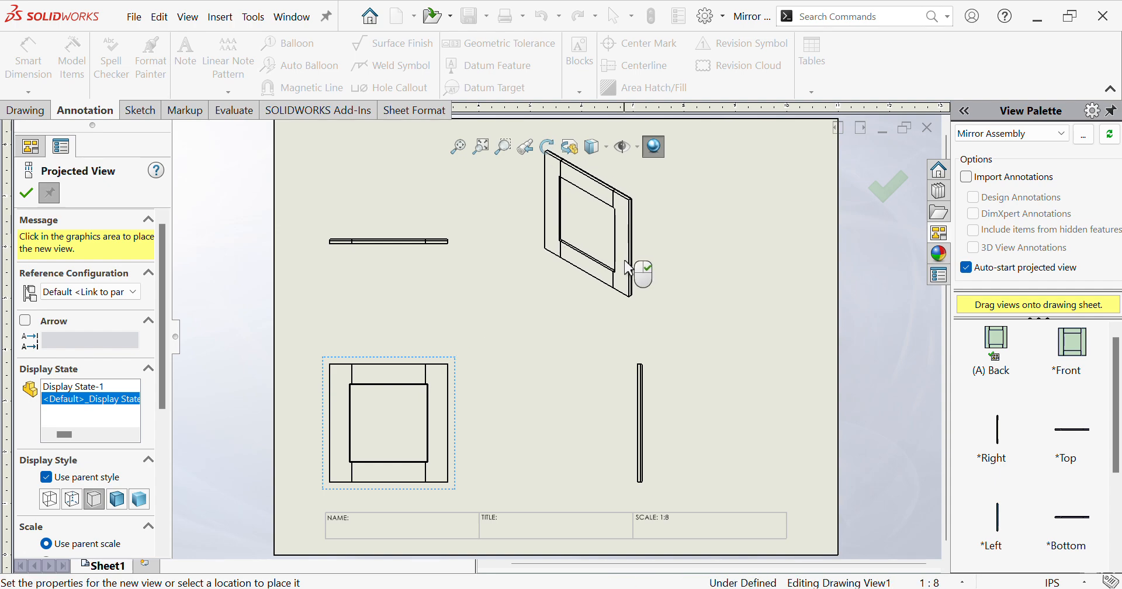
click(629, 269)
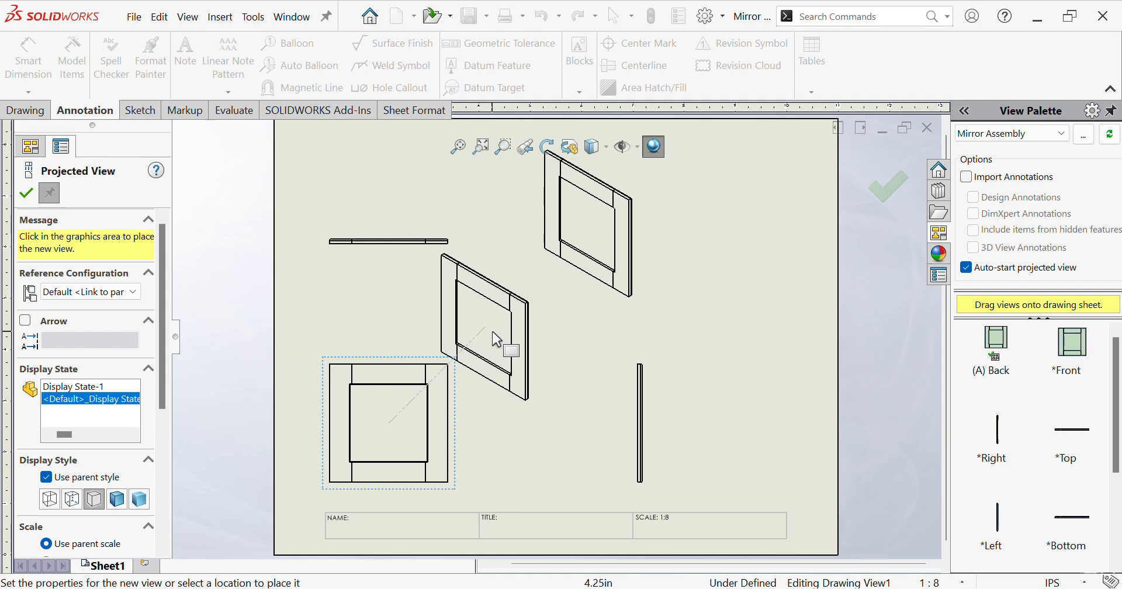
key(Escape)
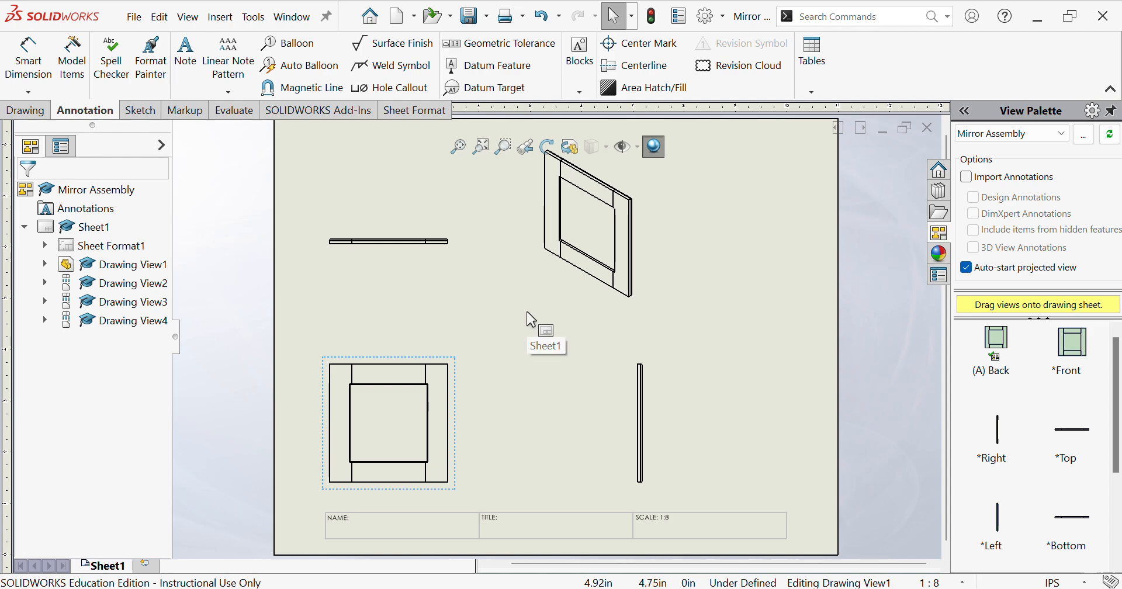
click(532, 320)
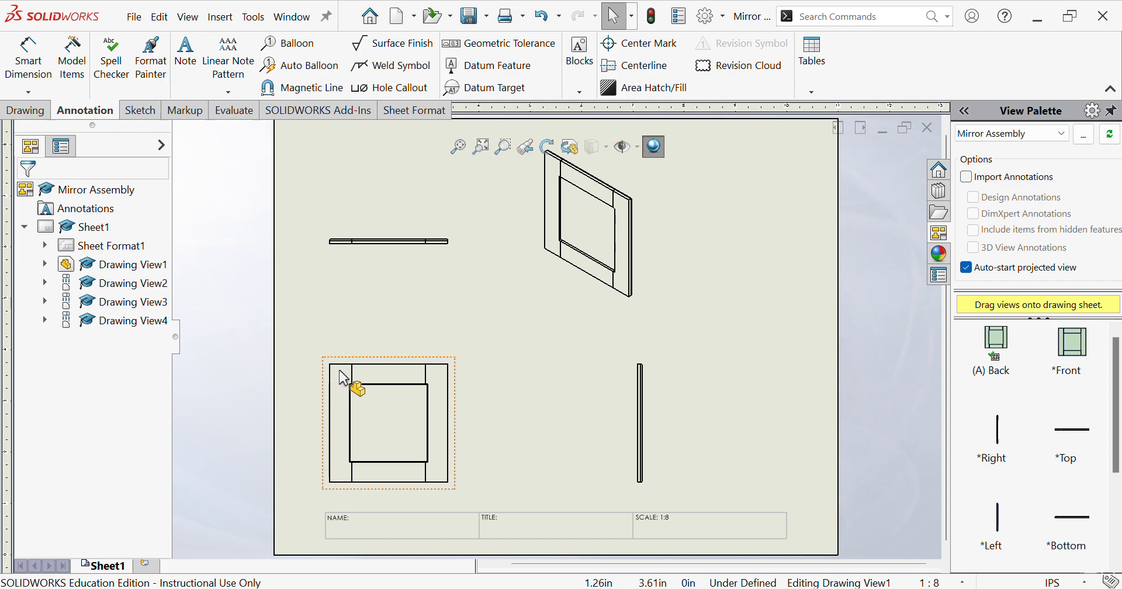
Shift the lower-left frame view slightly down toward the title block.
scroll(354, 386, down, 5)
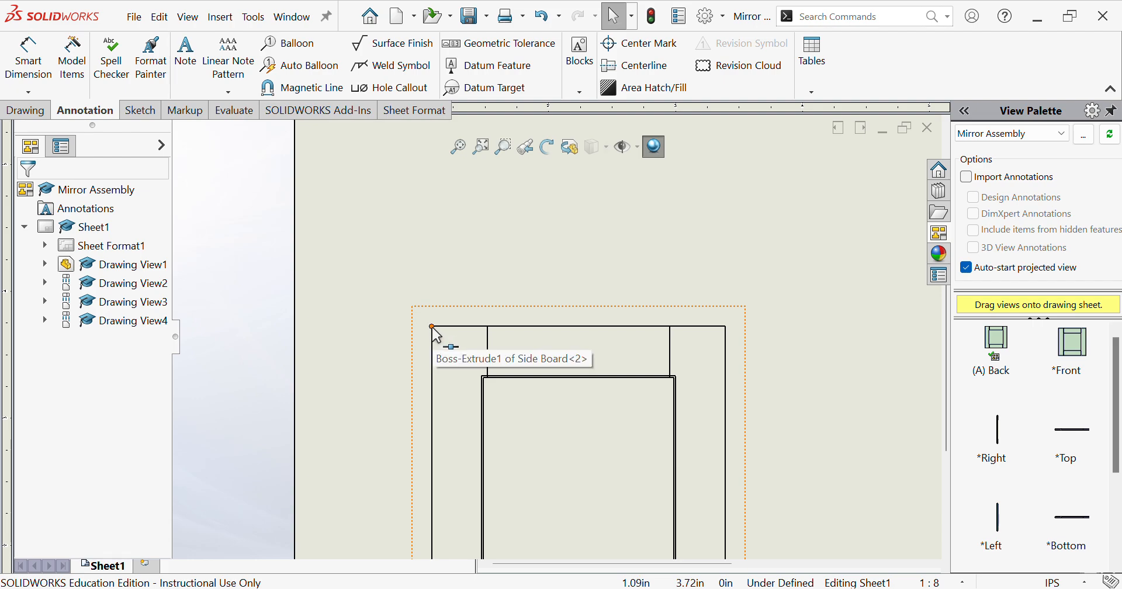
mouse_move(433, 327)
mouse_down()
mouse_move(431, 251)
mouse_move(538, 318)
mouse_move(439, 297)
mouse_up()
key(f)
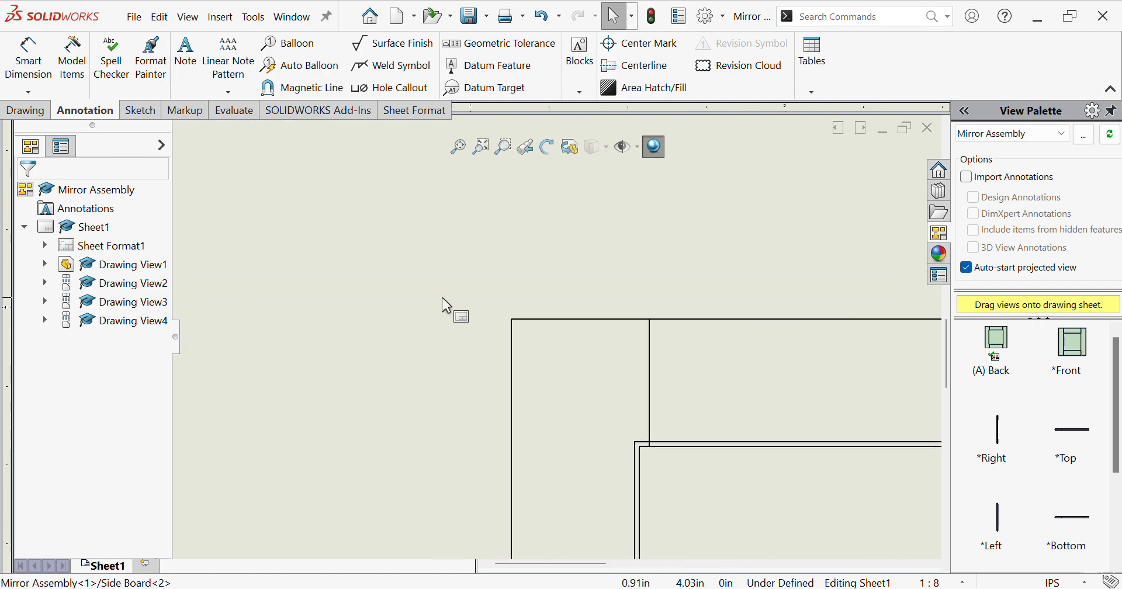
click(550, 337)
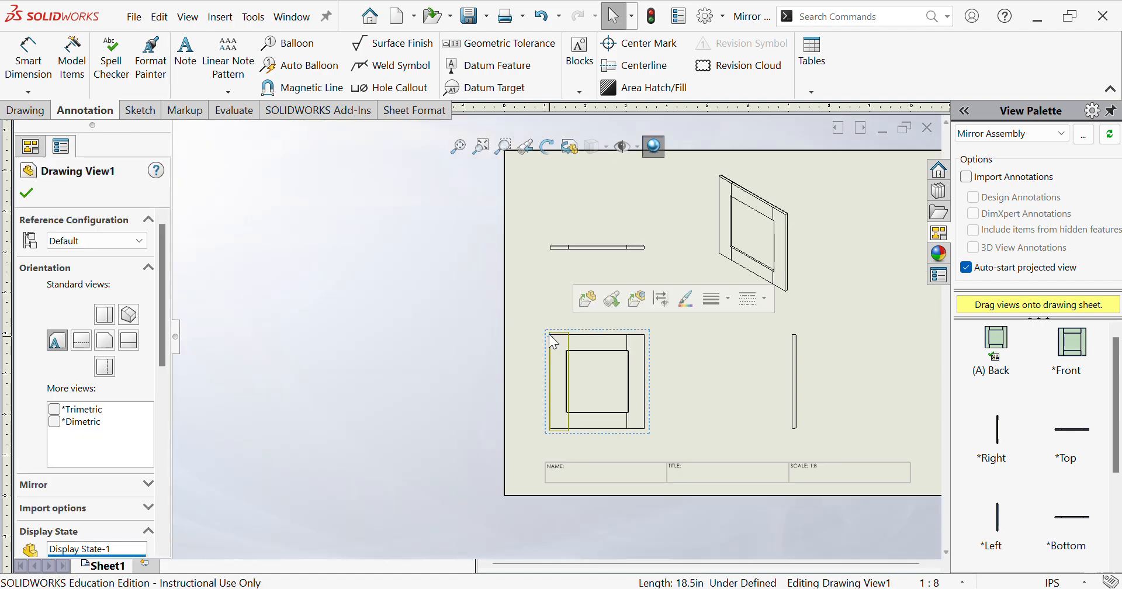
click(540, 325)
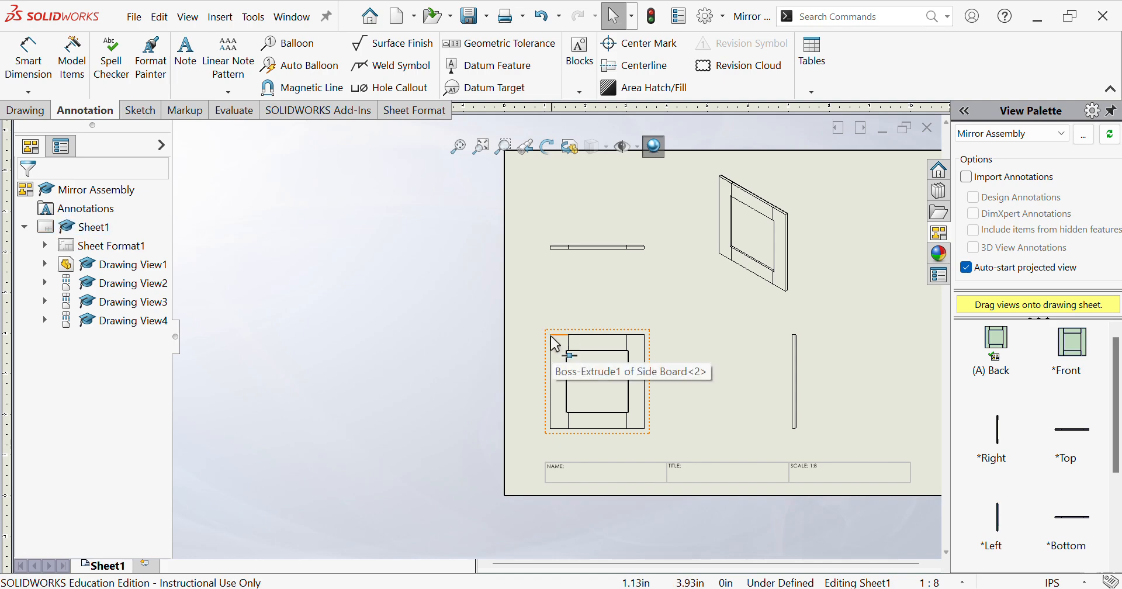
mouse_move(554, 343)
mouse_down()
mouse_move(548, 310)
mouse_move(631, 349)
mouse_move(563, 338)
mouse_move(553, 325)
mouse_move(552, 346)
mouse_up()
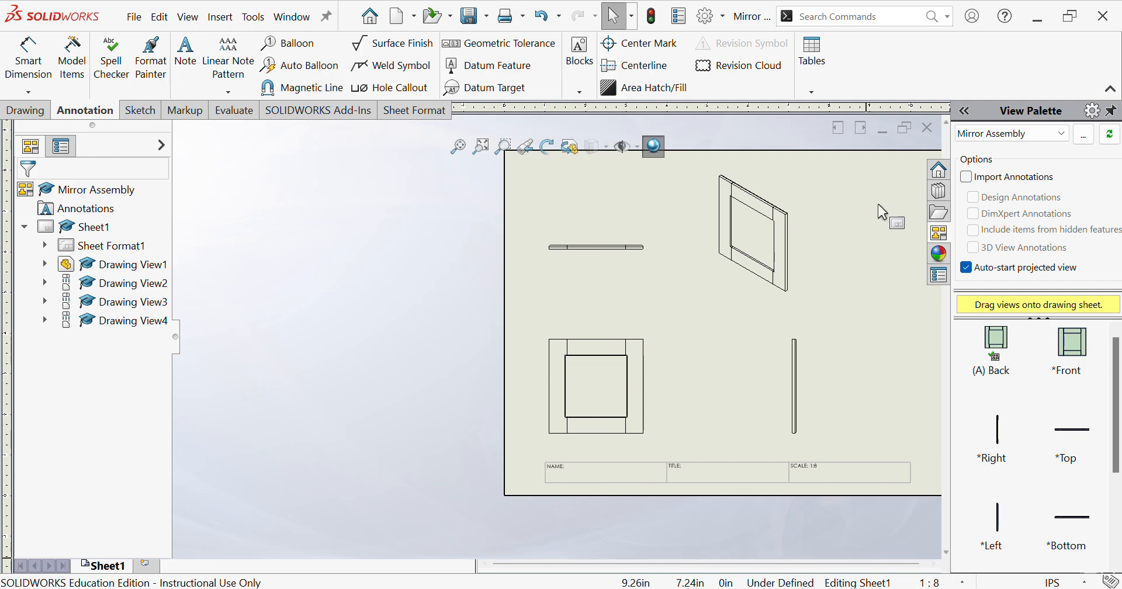
Dimension the frame's overall width between its outer side edges, placing the dimension above the lower-left view.
key(f)
scroll(623, 278, down, 3)
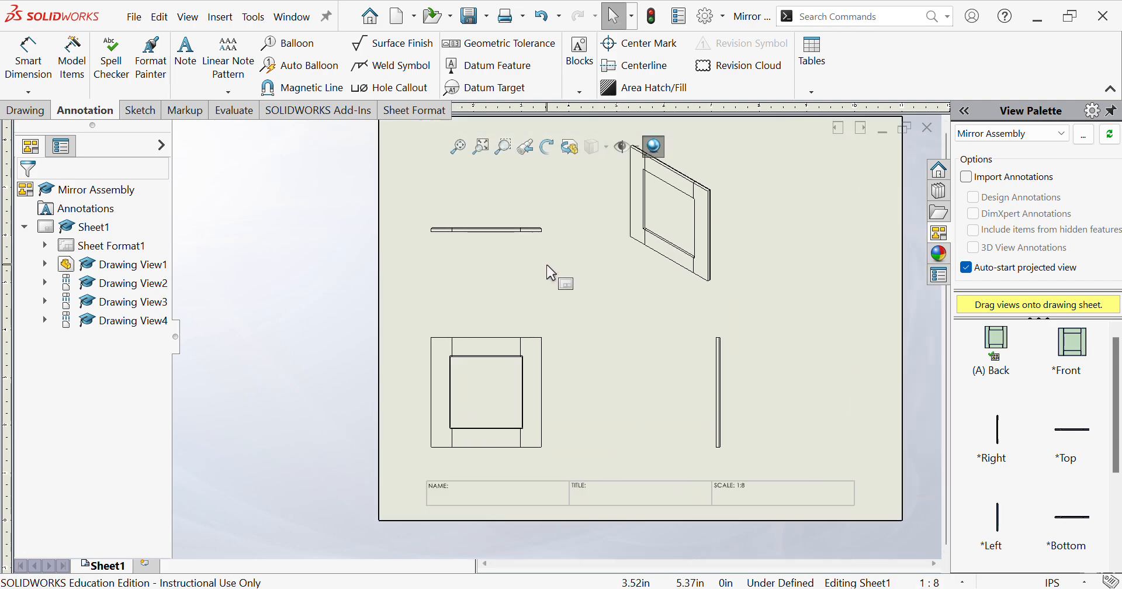
click(23, 65)
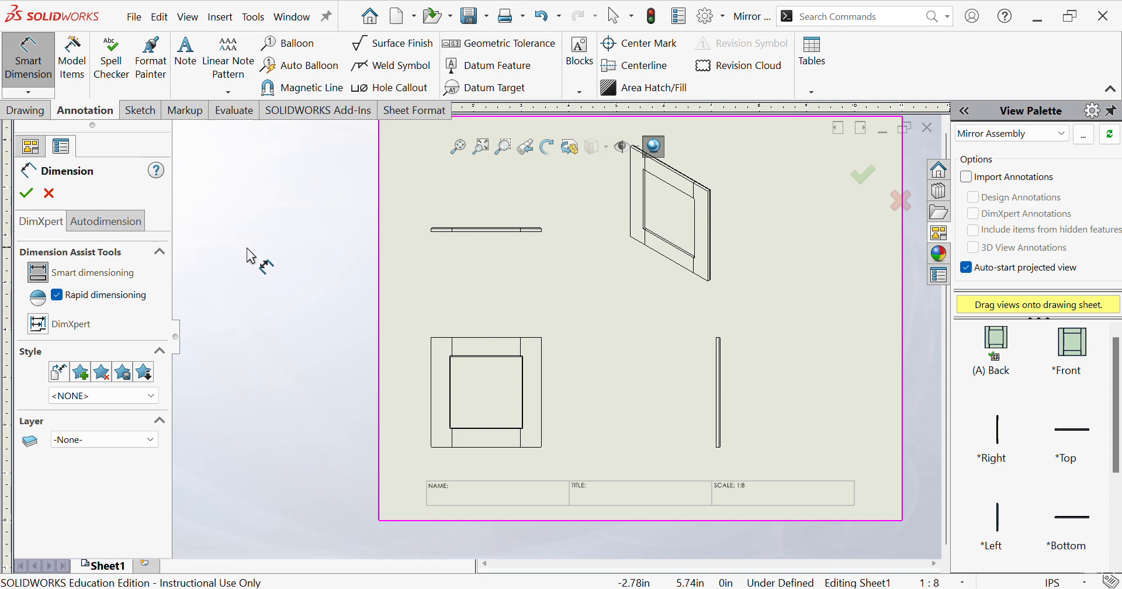
click(432, 365)
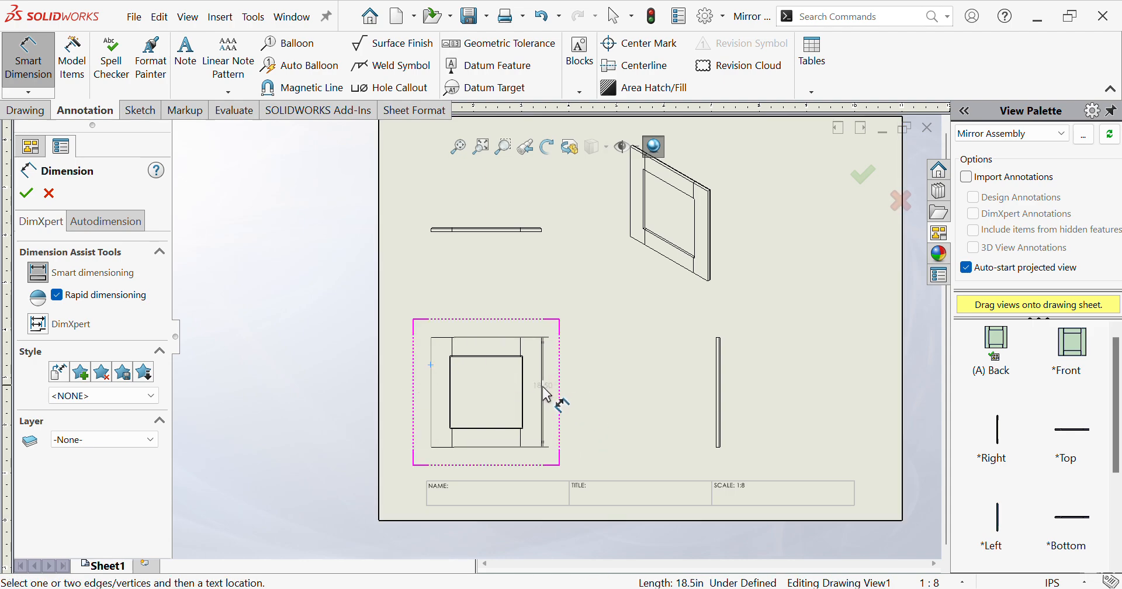
click(545, 391)
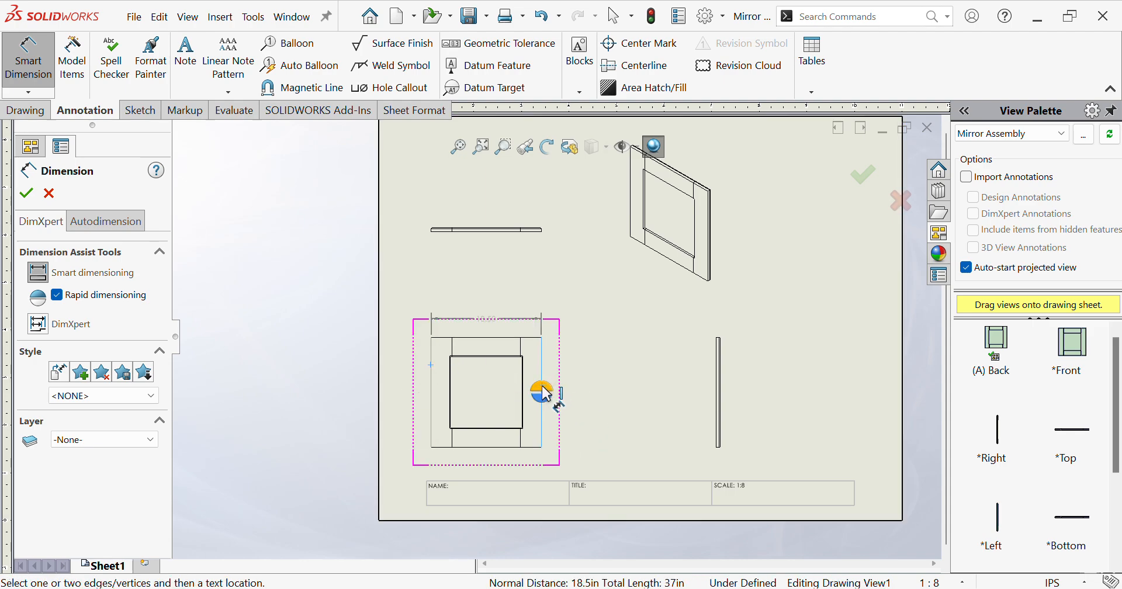
click(494, 296)
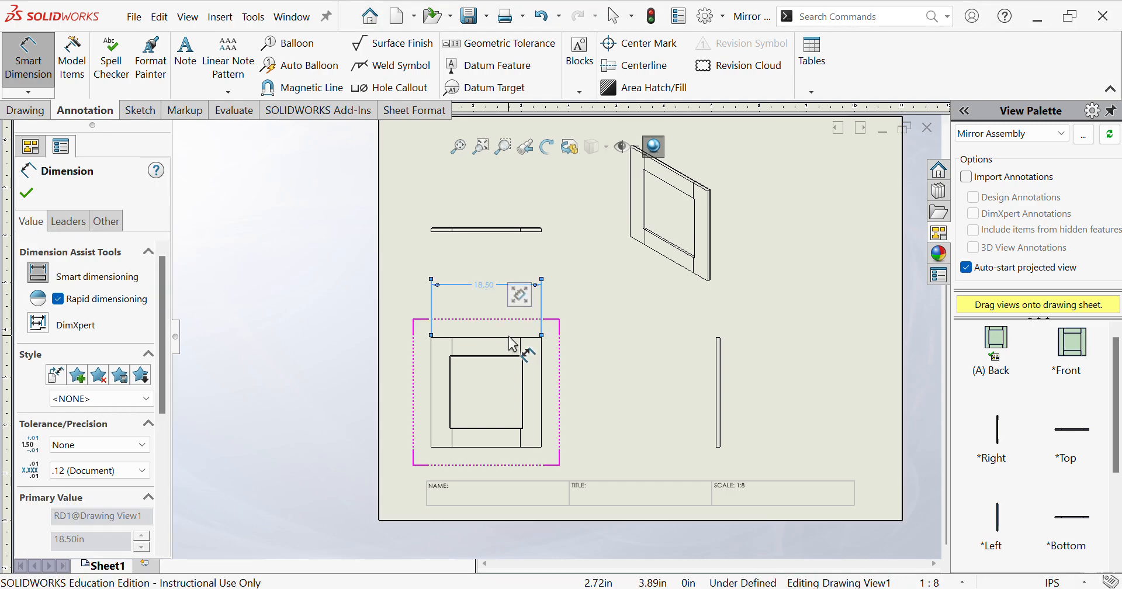
Dimension the frame's overall height between its upper and lower edges, placing the dimension beside the view on the right.
click(510, 338)
click(496, 447)
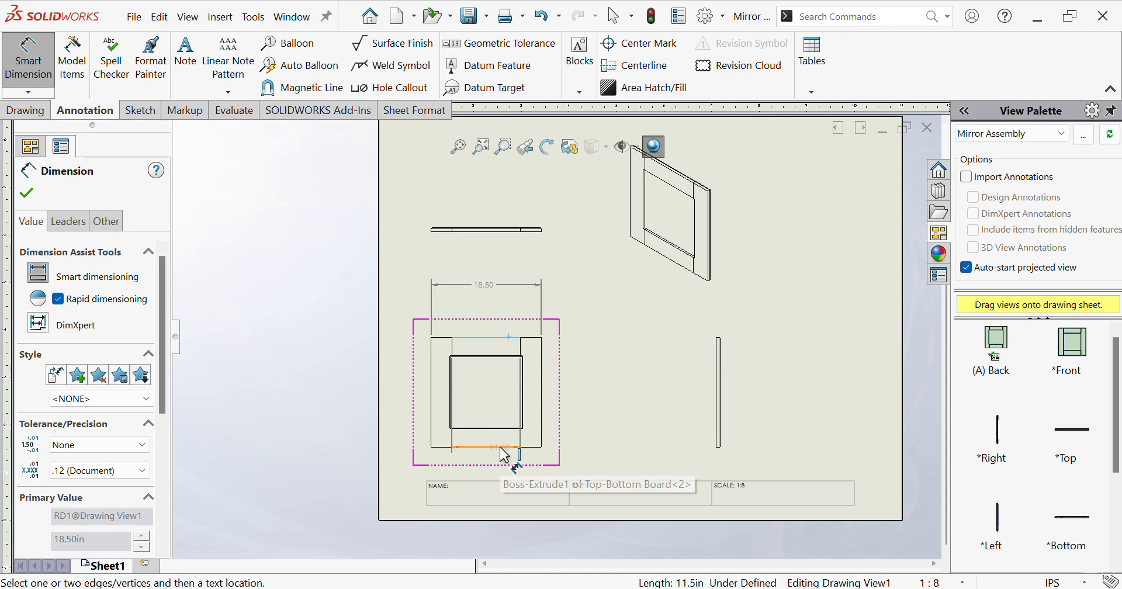
click(596, 390)
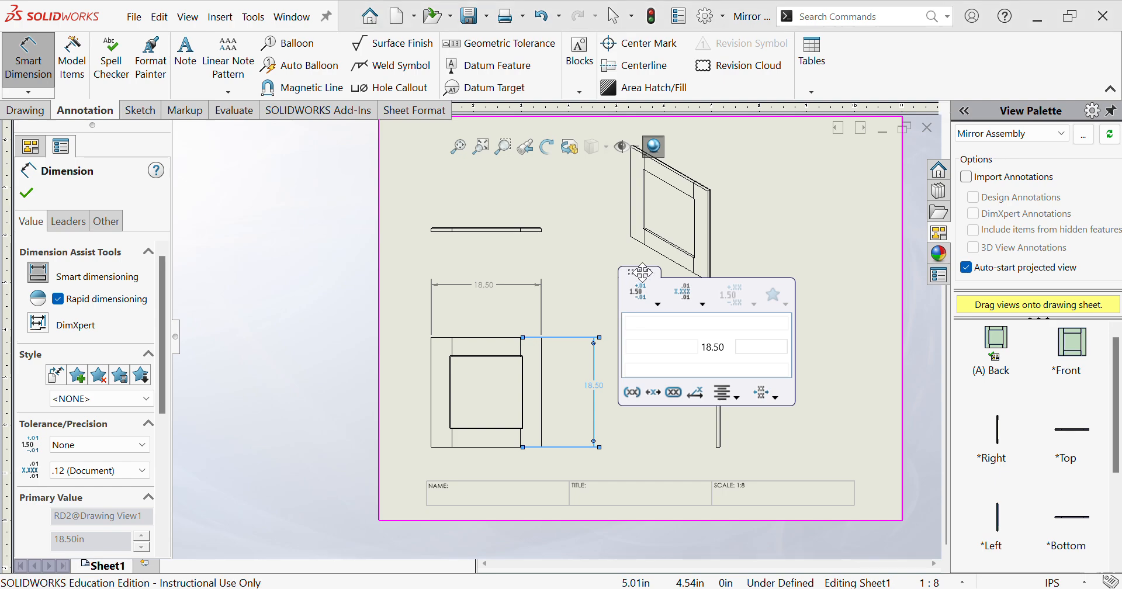
Dimension the frame's thickness in the upper projected view, placing the dimension to the right of that view.
scroll(535, 239, down, 1)
scroll(548, 251, down, 1)
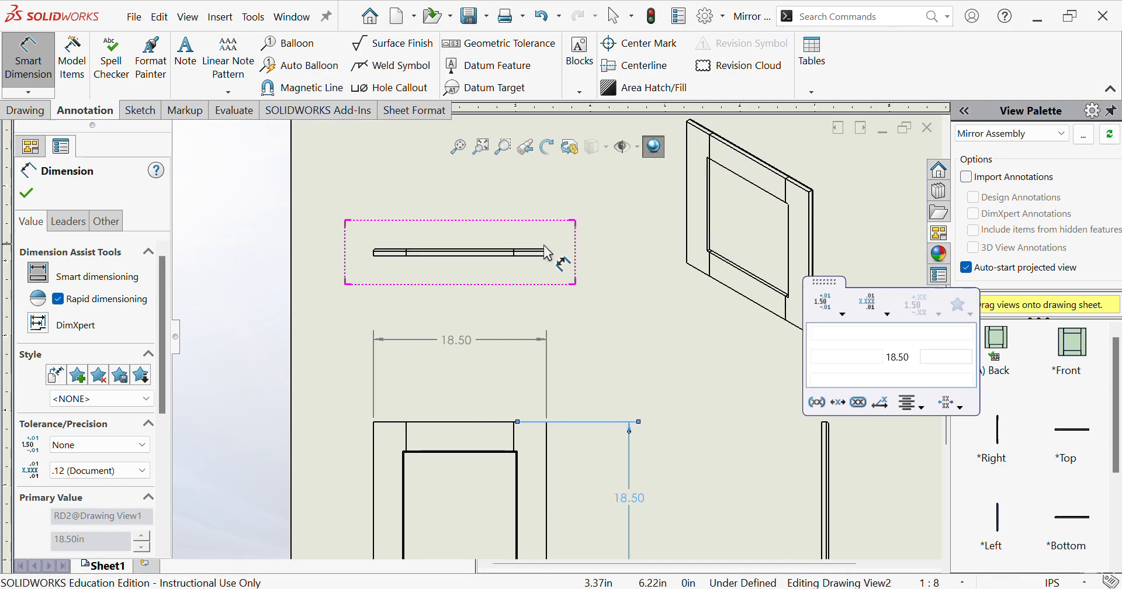
click(506, 253)
click(476, 256)
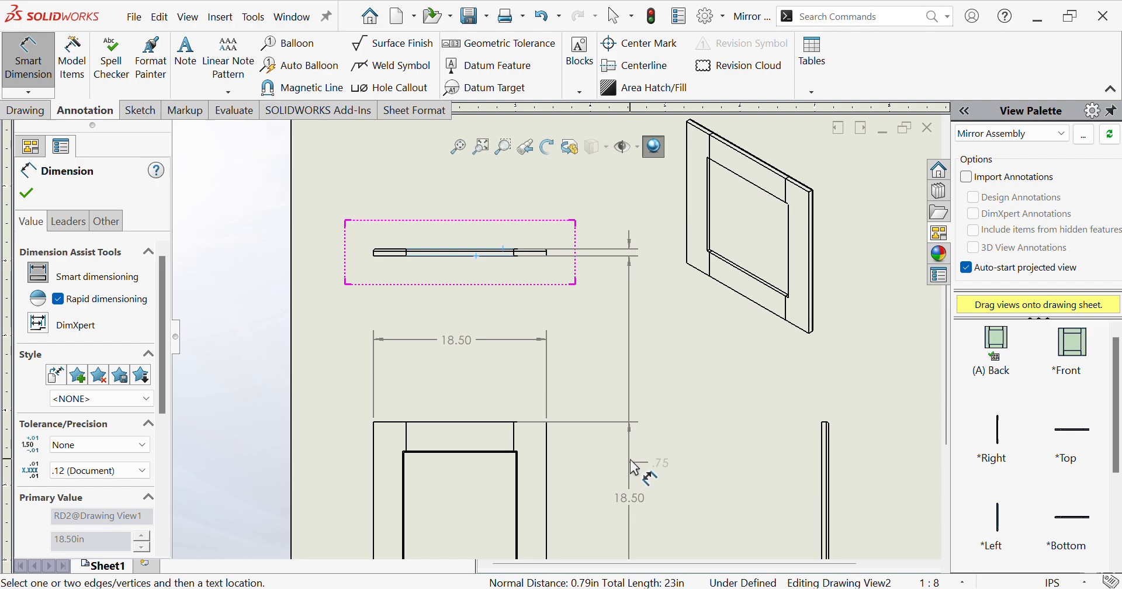
click(633, 285)
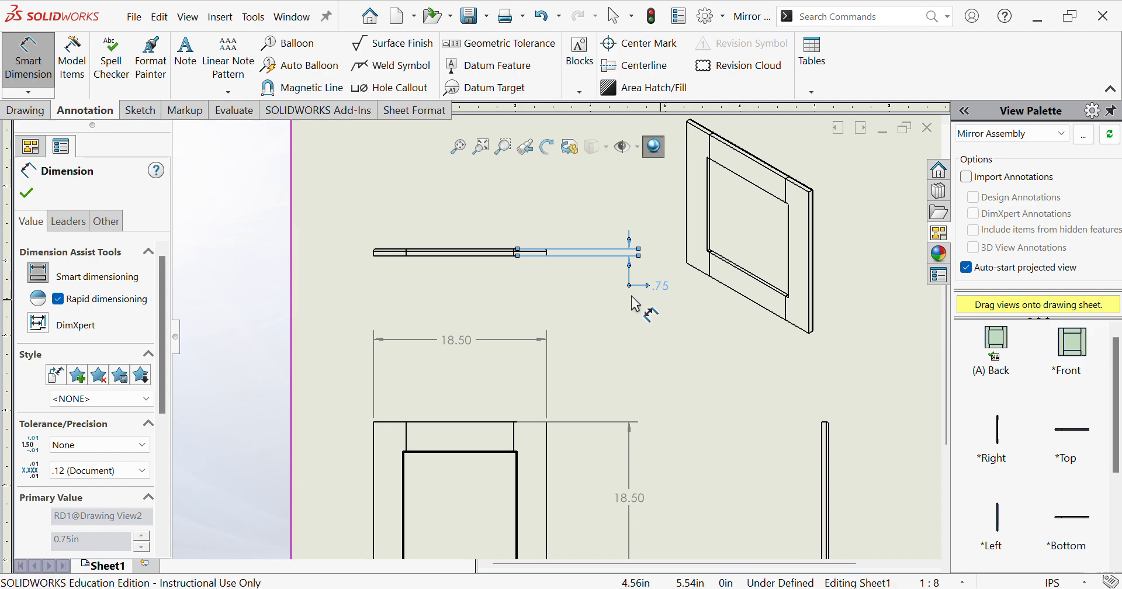
Dimension the distance from the frame's outer left edge to the outer line of the mirror recess, placing it below the overall width.
scroll(652, 383, up, 1)
scroll(651, 383, up, 2)
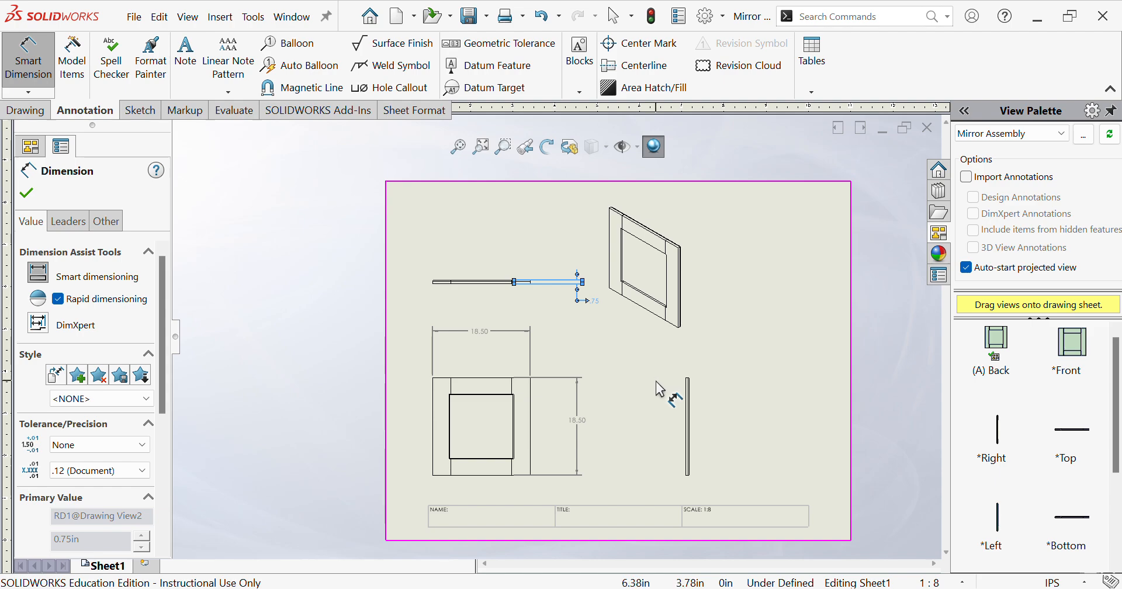
scroll(491, 374, down, 3)
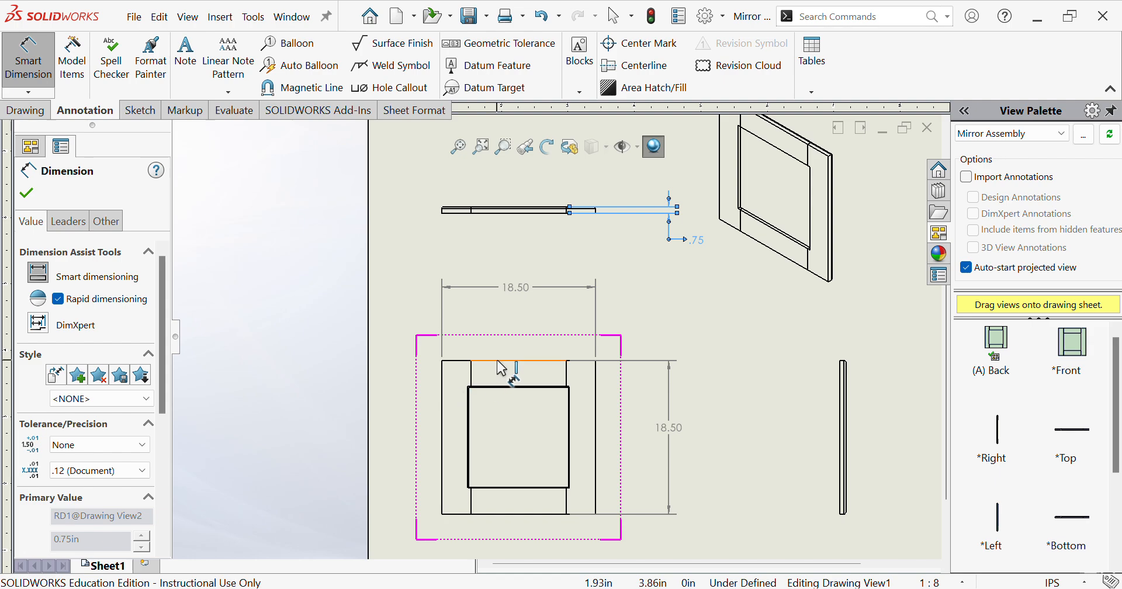
scroll(559, 368, down, 5)
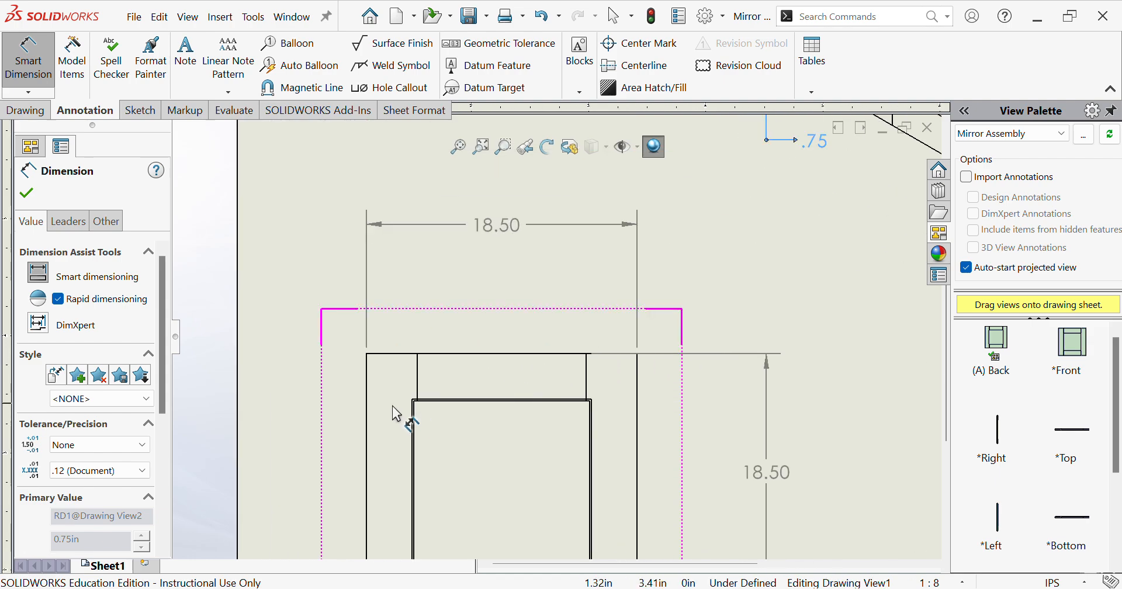
click(376, 439)
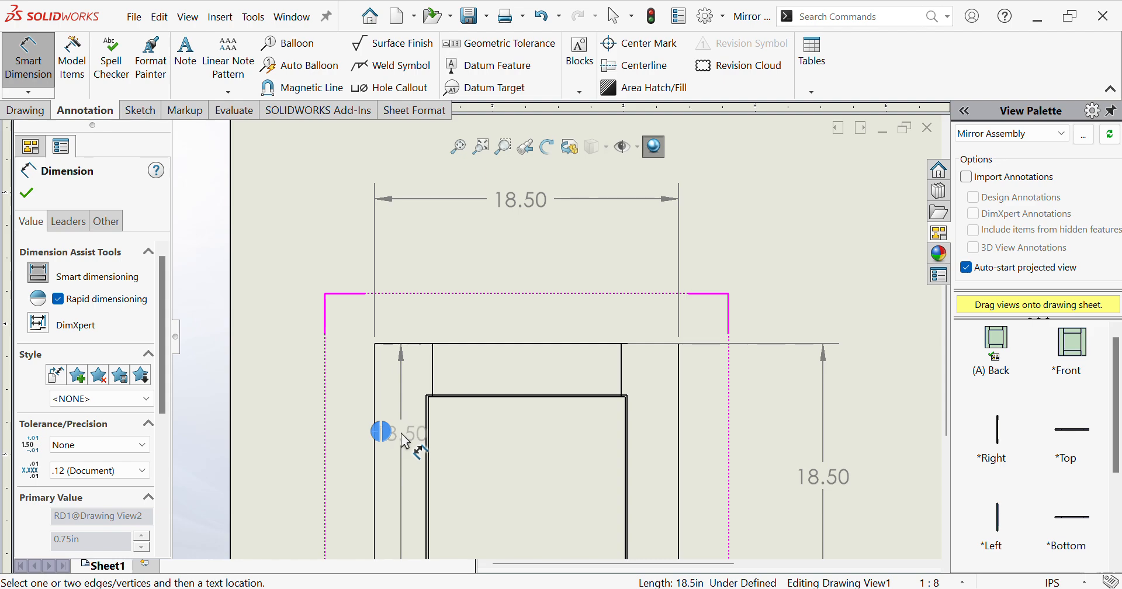
click(426, 437)
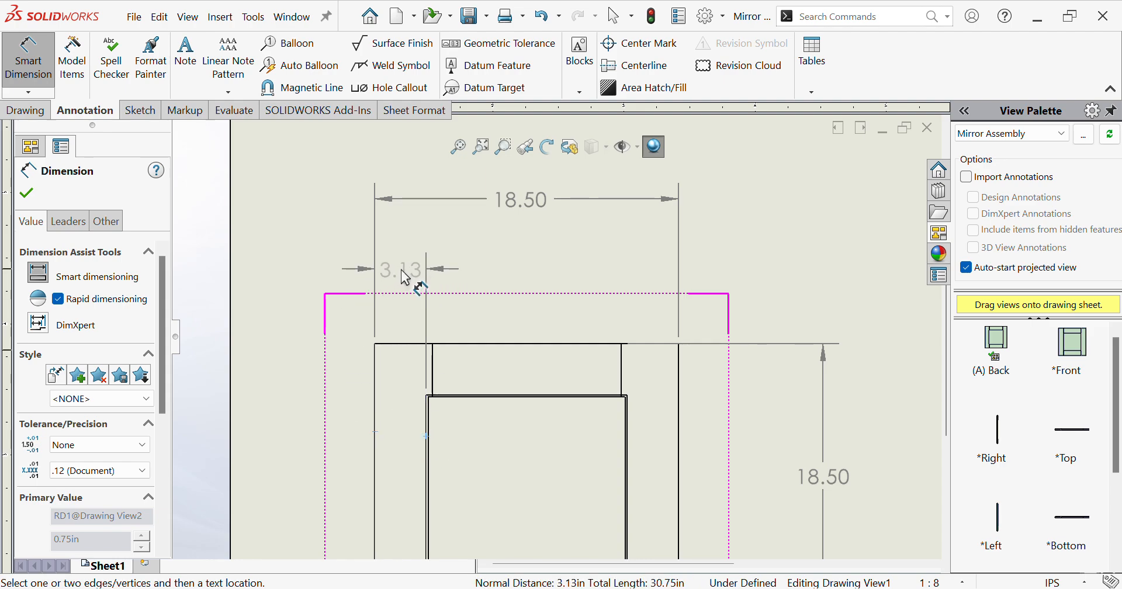
click(401, 269)
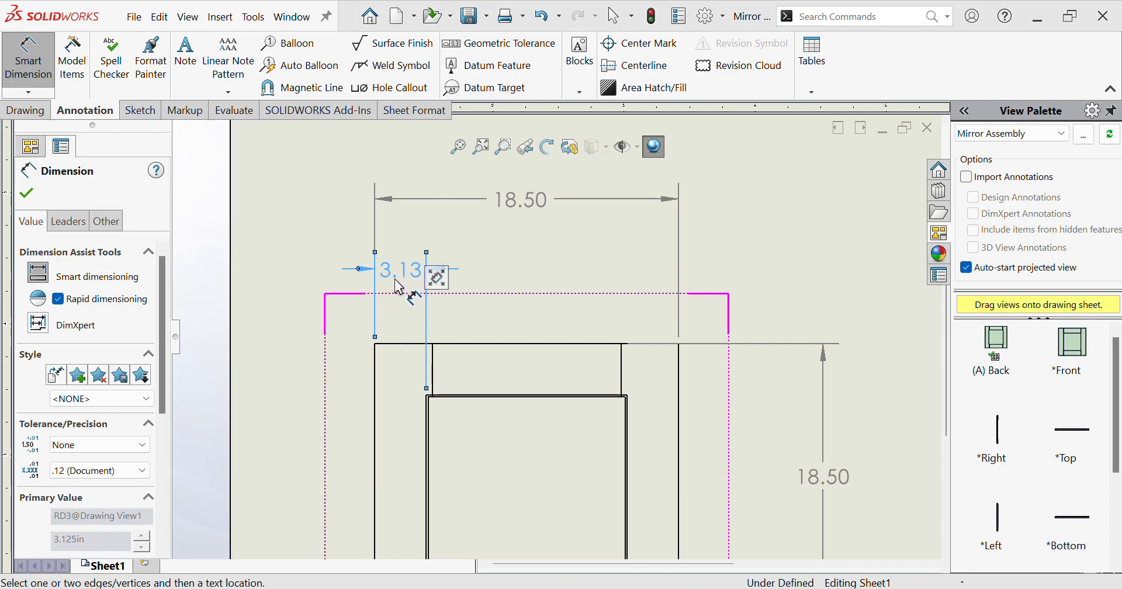
Dimension the gap between the outer and inner lines on the recess's left side, placing it below the frame's overall width dimension.
click(429, 428)
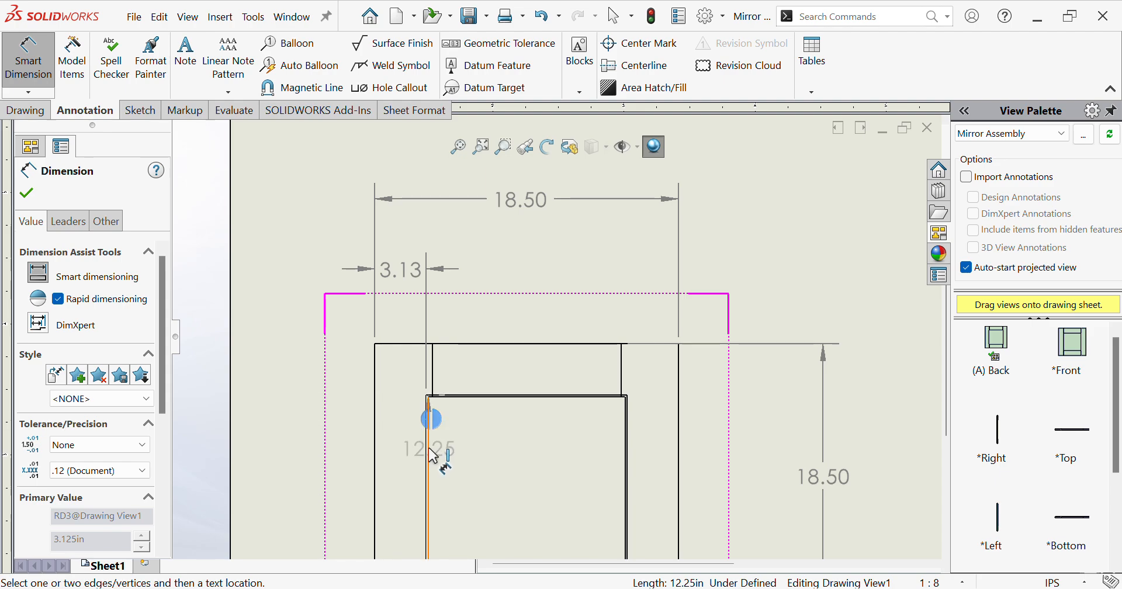
click(430, 447)
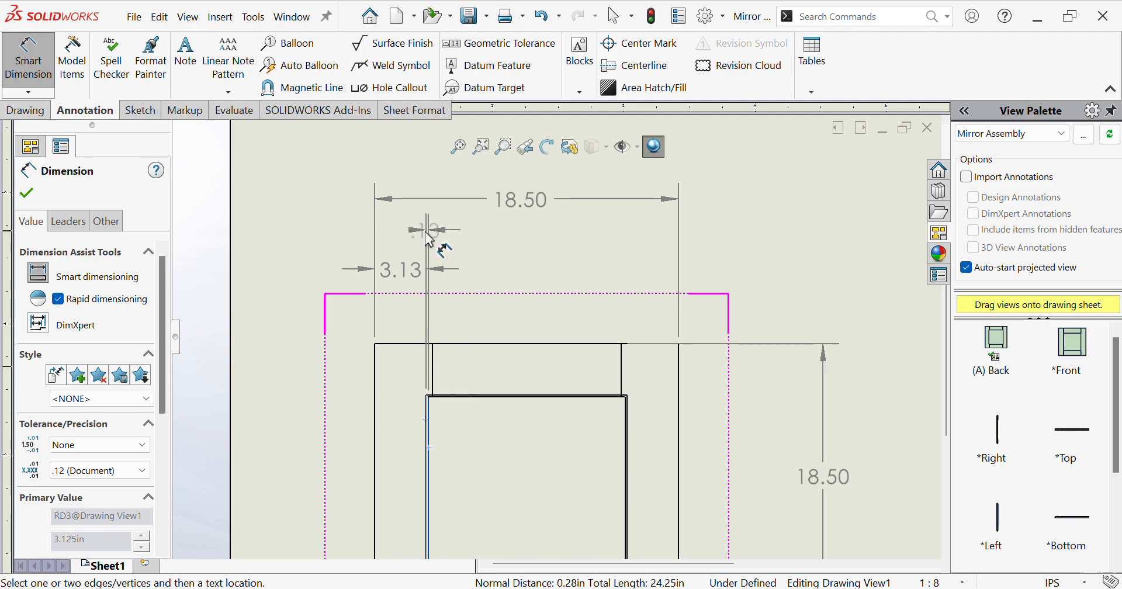
click(430, 240)
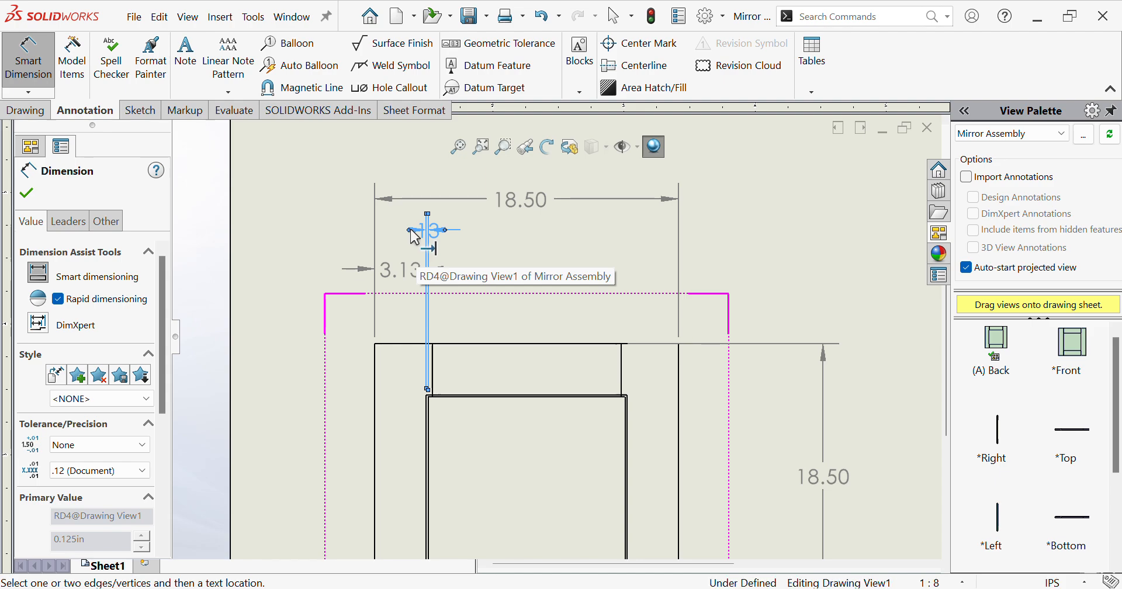
Offset the text of the recess gap dimension from its arrows and lower its dimension line toward the left border dimension.
scroll(446, 240, down, 2)
scroll(471, 281, down, 2)
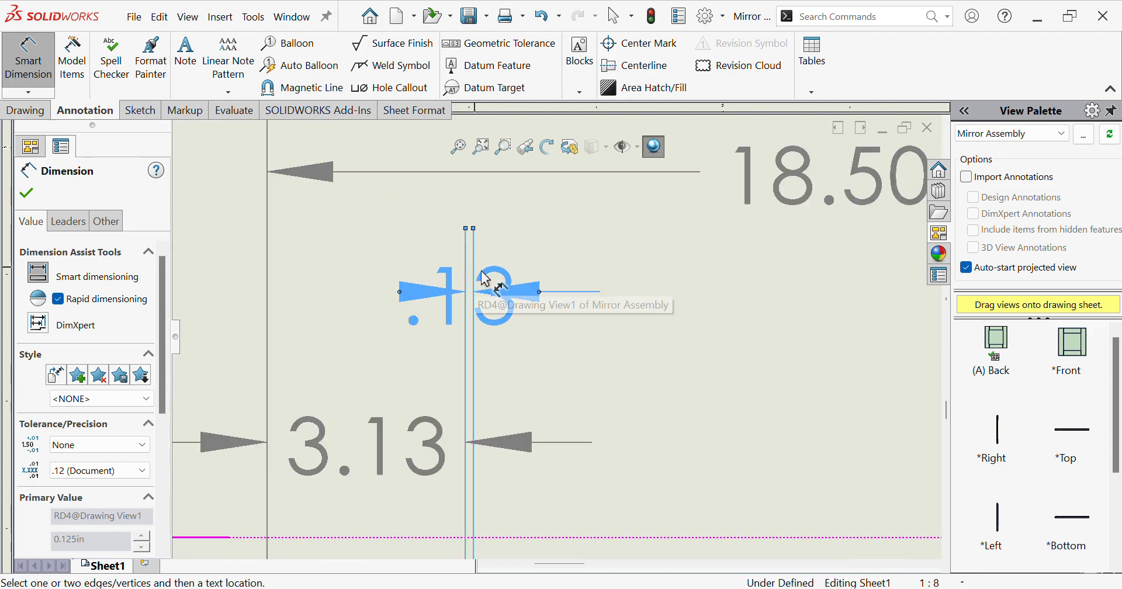
scroll(497, 327, down, 2)
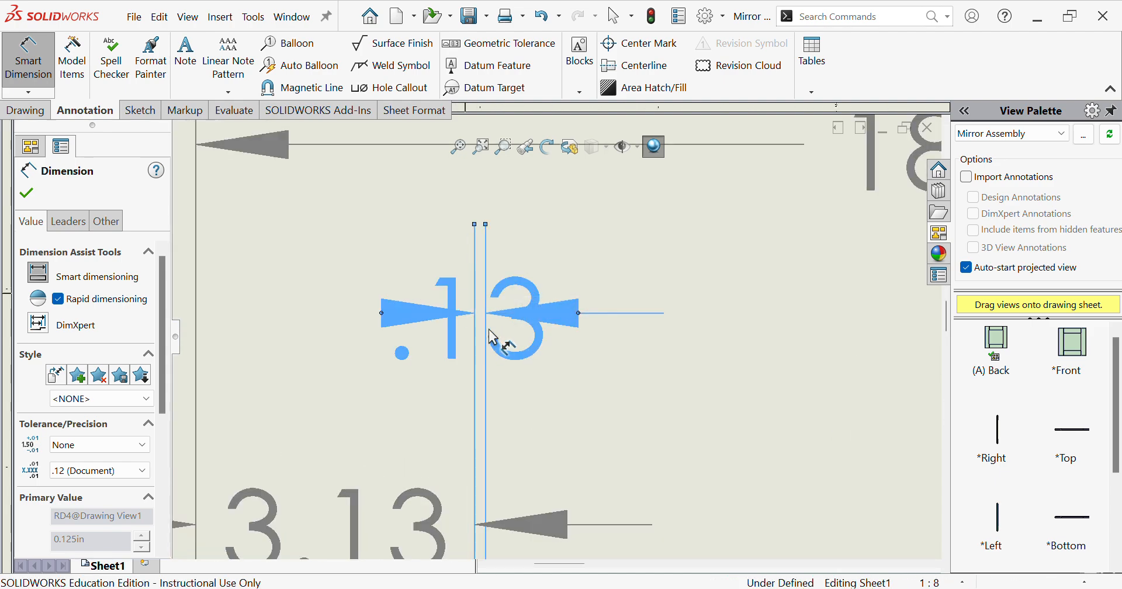
click(382, 314)
mouse_move(426, 326)
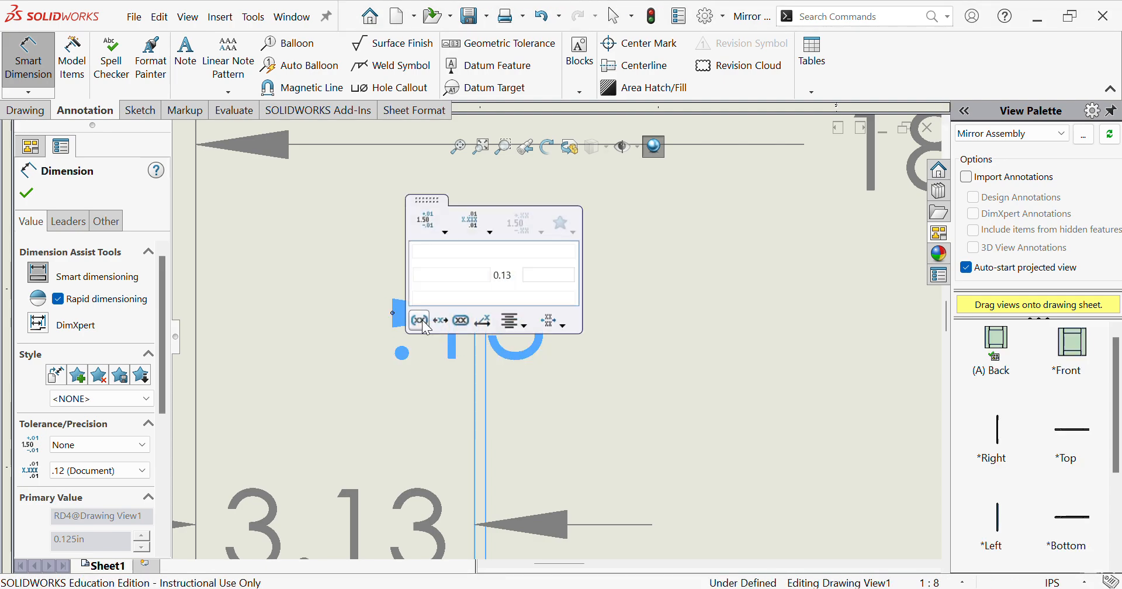
click(488, 323)
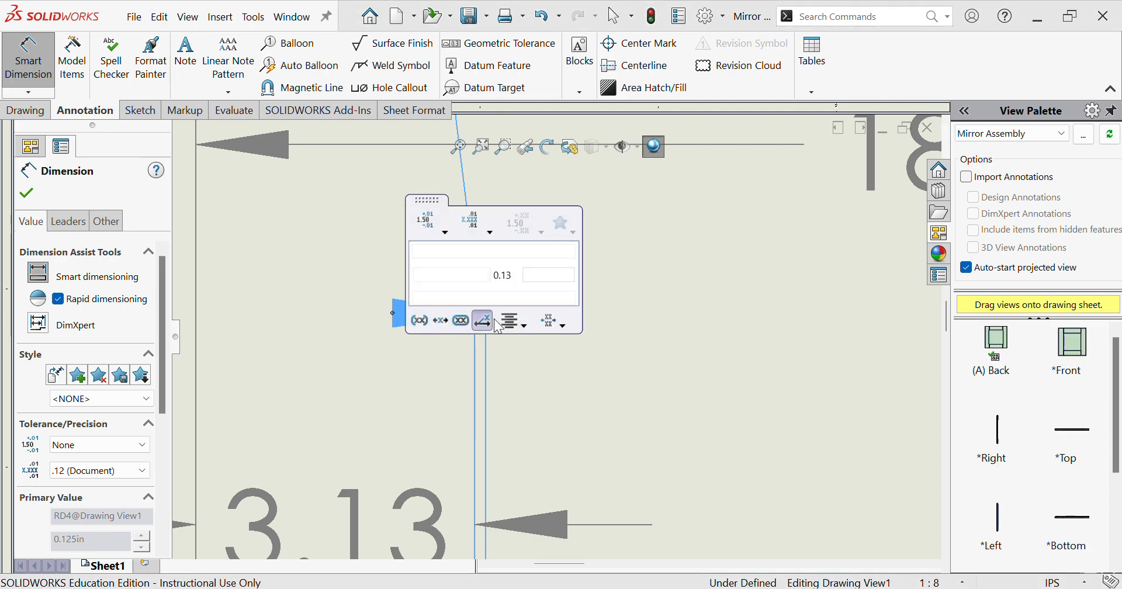
drag(421, 203, 766, 220)
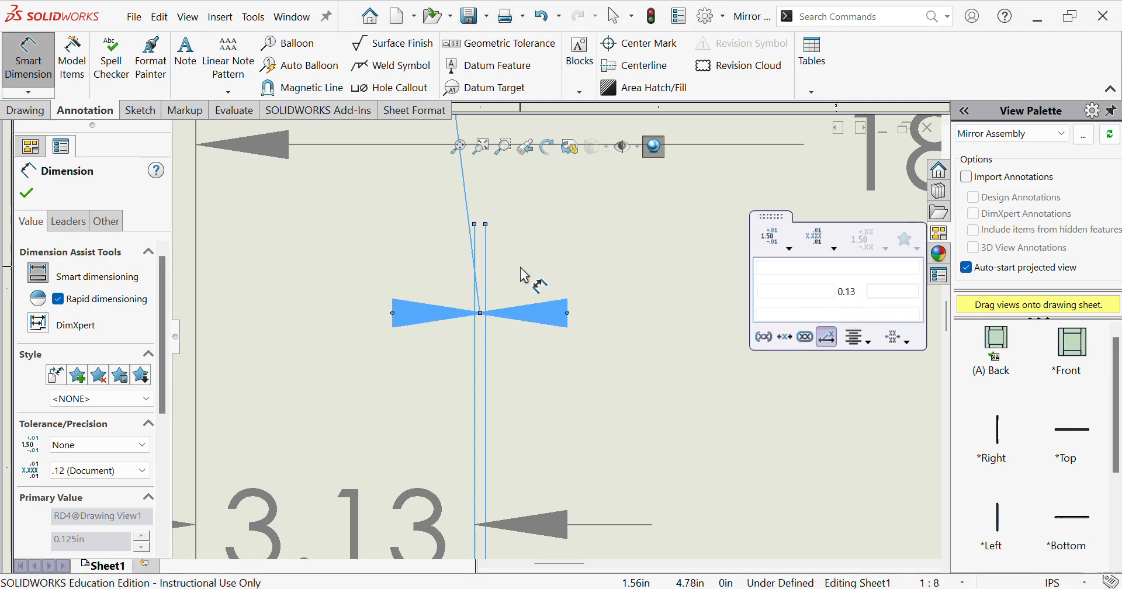
scroll(515, 281, up, 3)
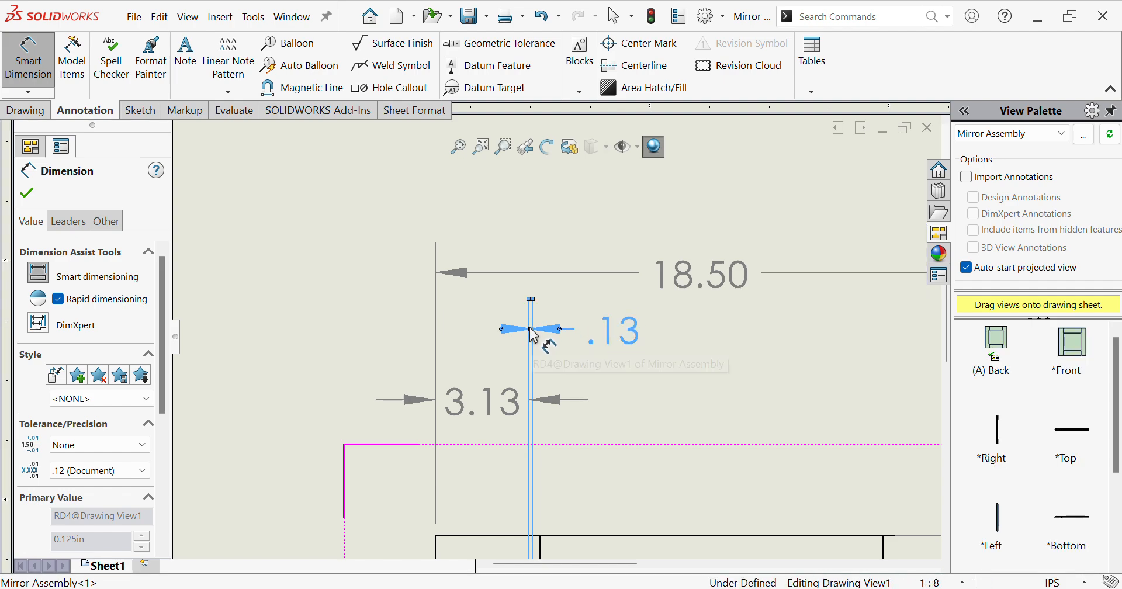
click(536, 357)
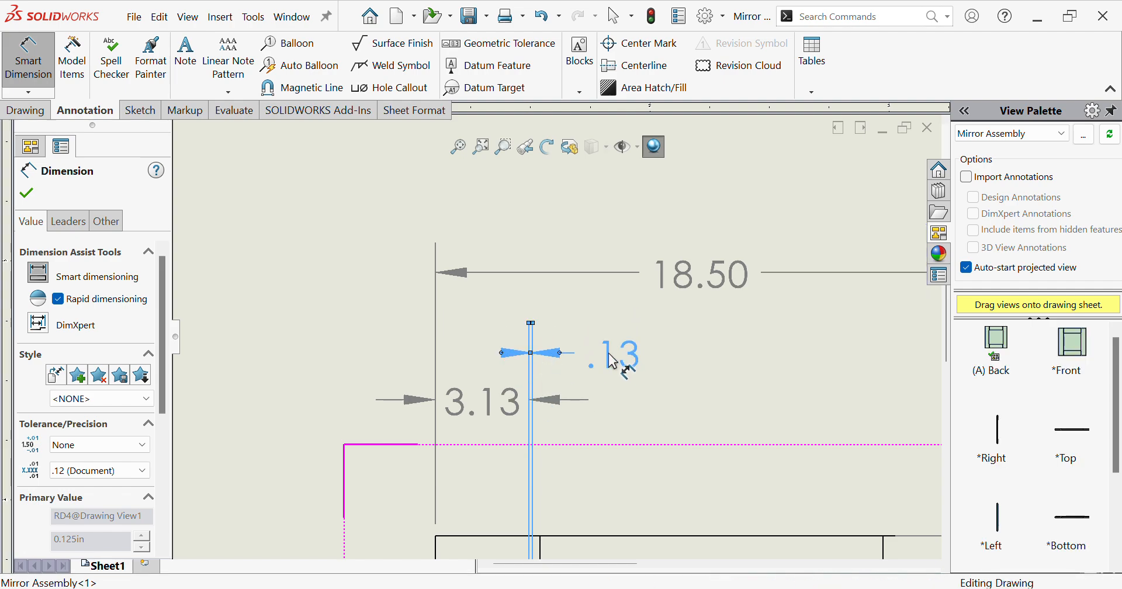
Reapply offset text to the recess gap dimension and place the text up and left of its arrows, beneath the overall width line.
mouse_move(649, 362)
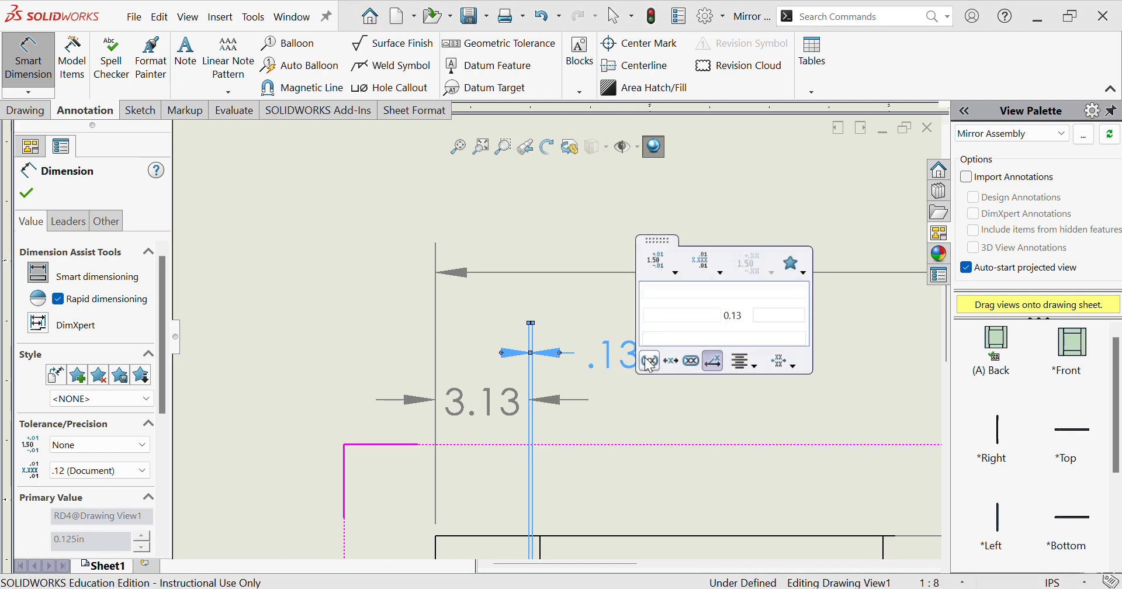
click(715, 366)
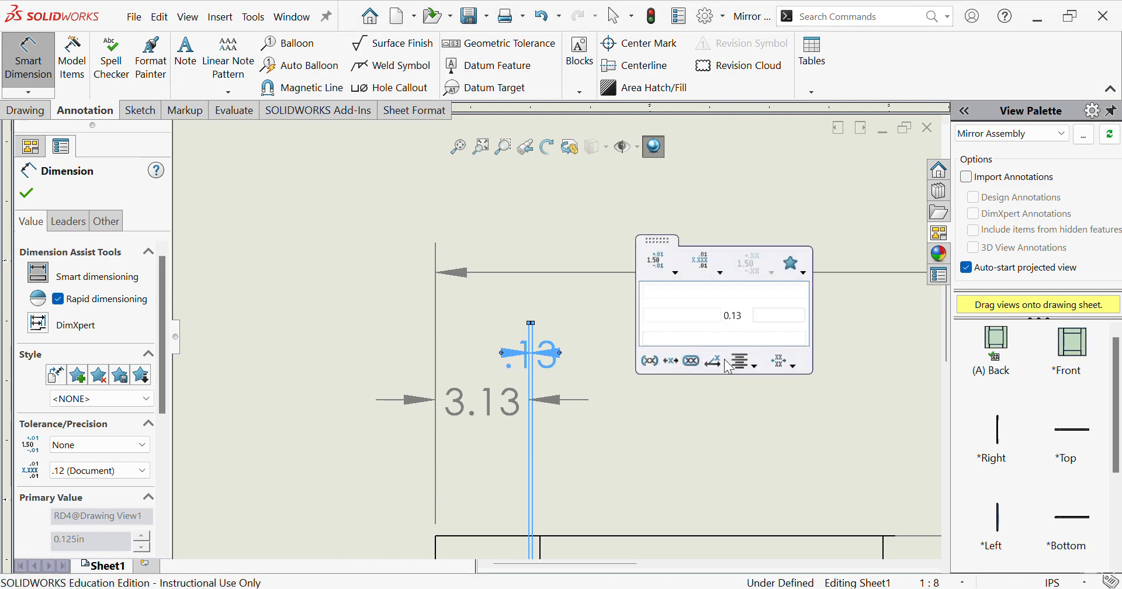
click(692, 362)
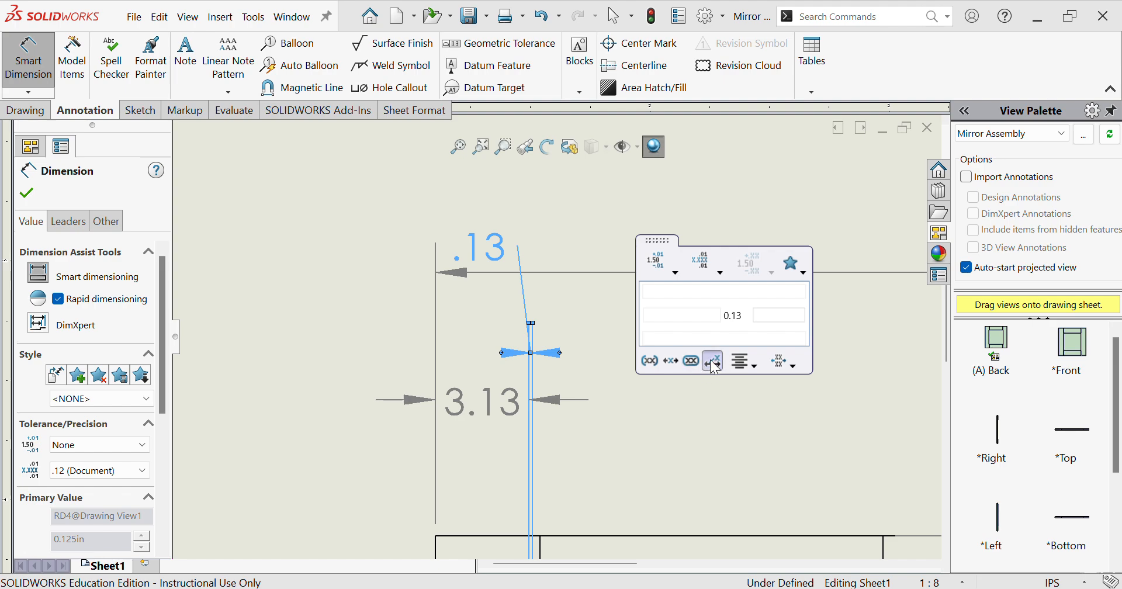
drag(481, 250, 507, 298)
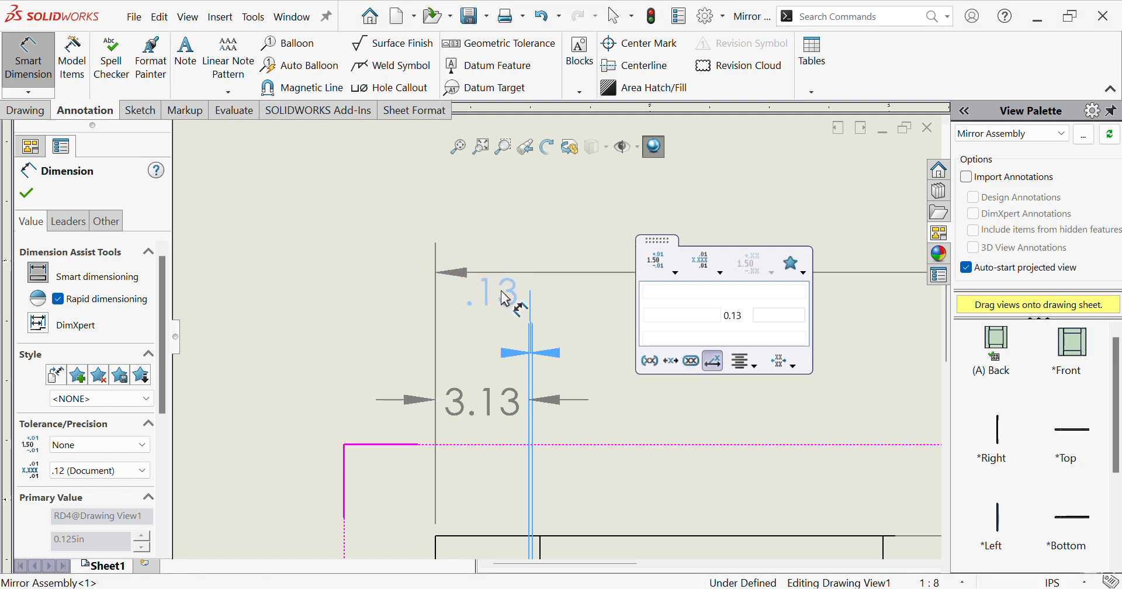
Dimension the width between the recess's inner side lines, placing it in line with the left border dimension above the view.
scroll(621, 424, up, 5)
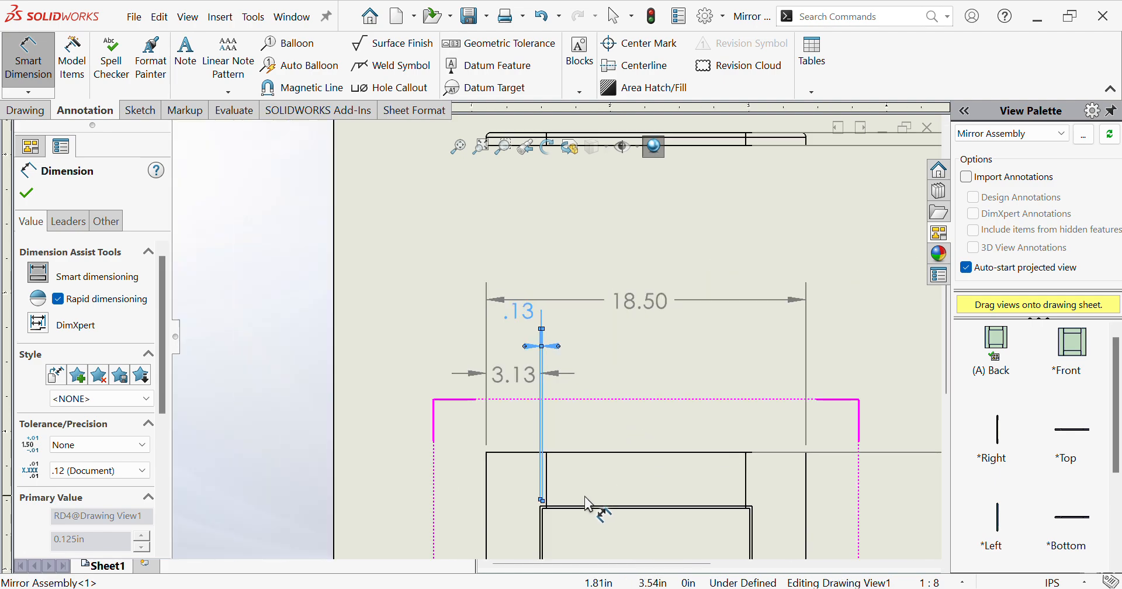
scroll(588, 514, down, 3)
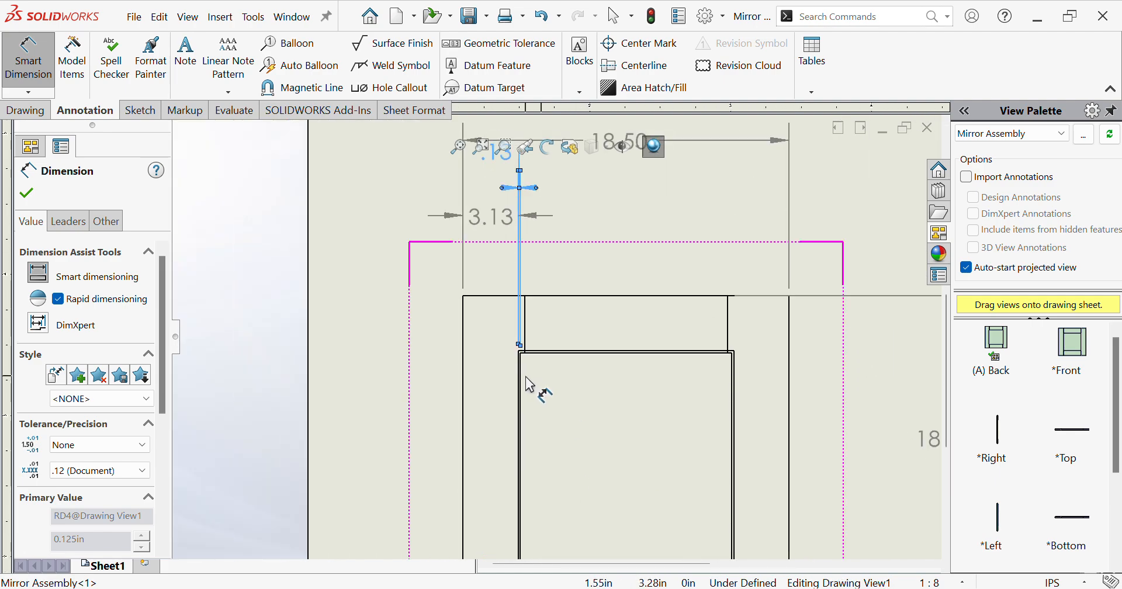
click(522, 377)
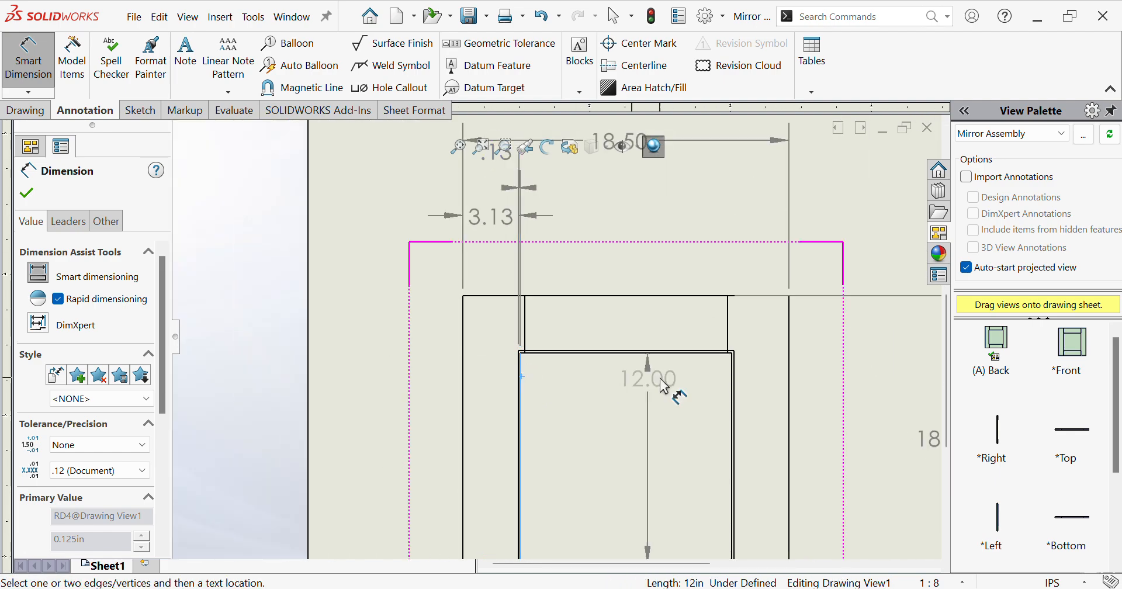
click(732, 395)
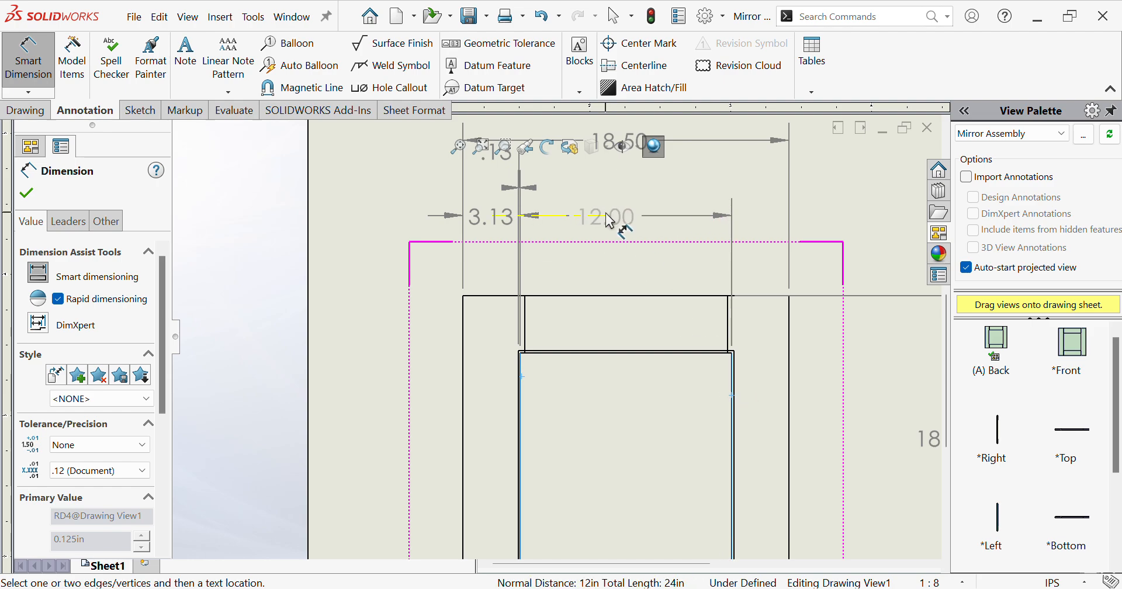
click(610, 221)
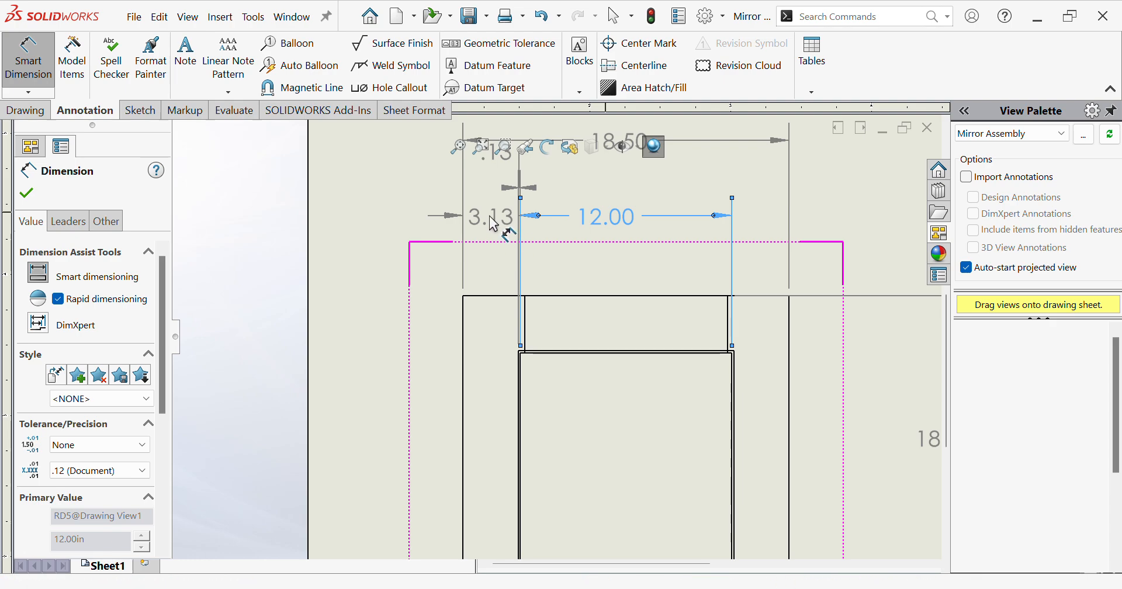
Dimension the distance from the recess's lower outer line to the frame's bottom edge, placing it between the view and the overall height.
scroll(526, 237, up, 3)
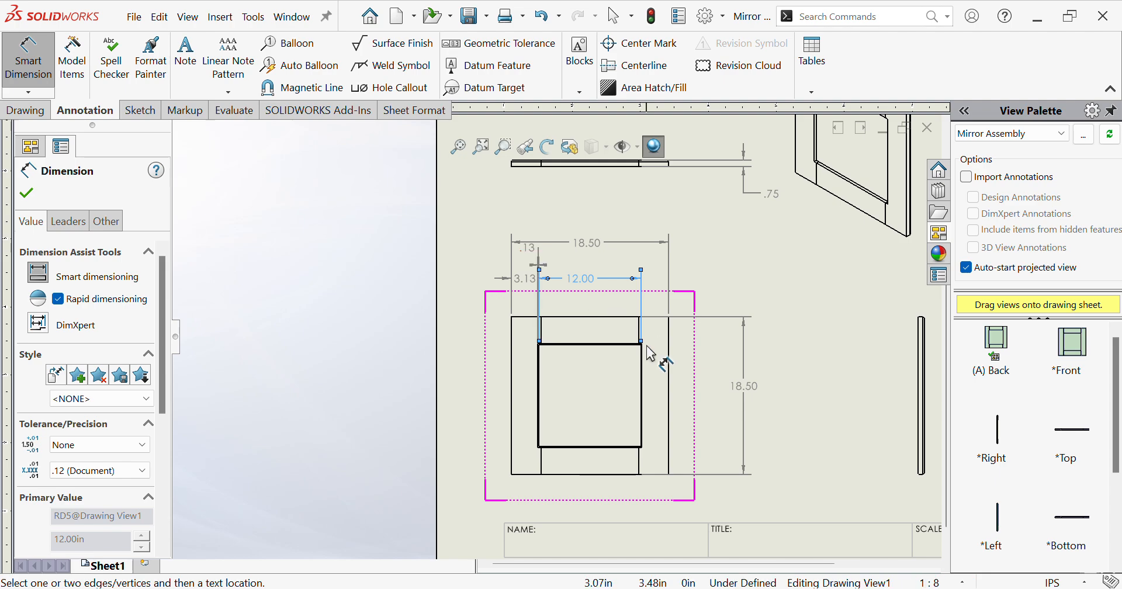
scroll(704, 481, down, 1)
scroll(703, 482, down, 1)
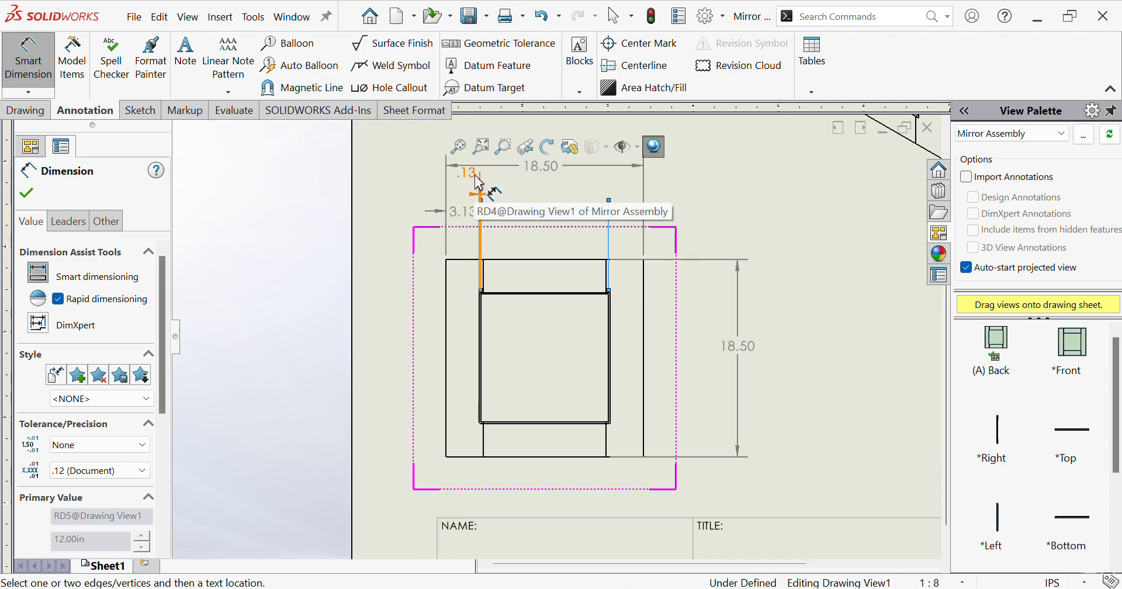
scroll(685, 357, down, 2)
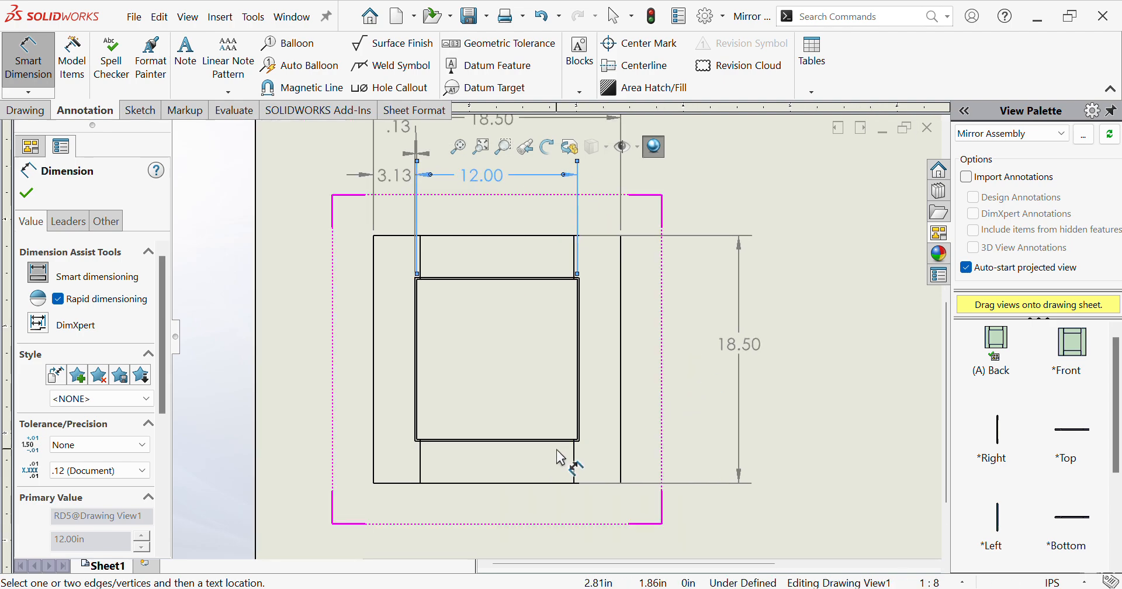
click(561, 442)
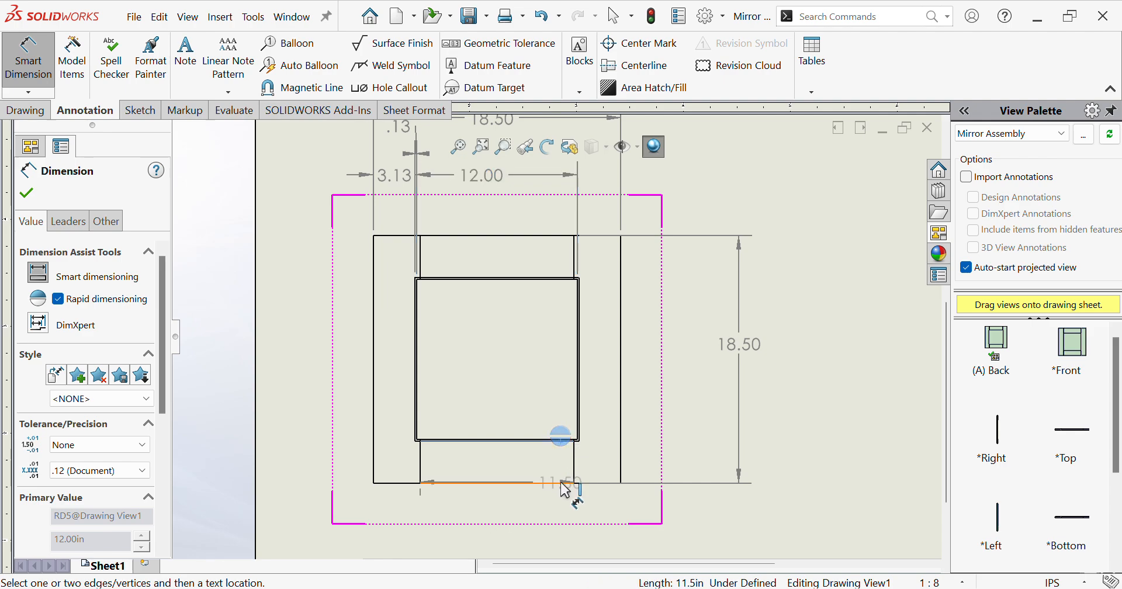
click(561, 482)
click(682, 462)
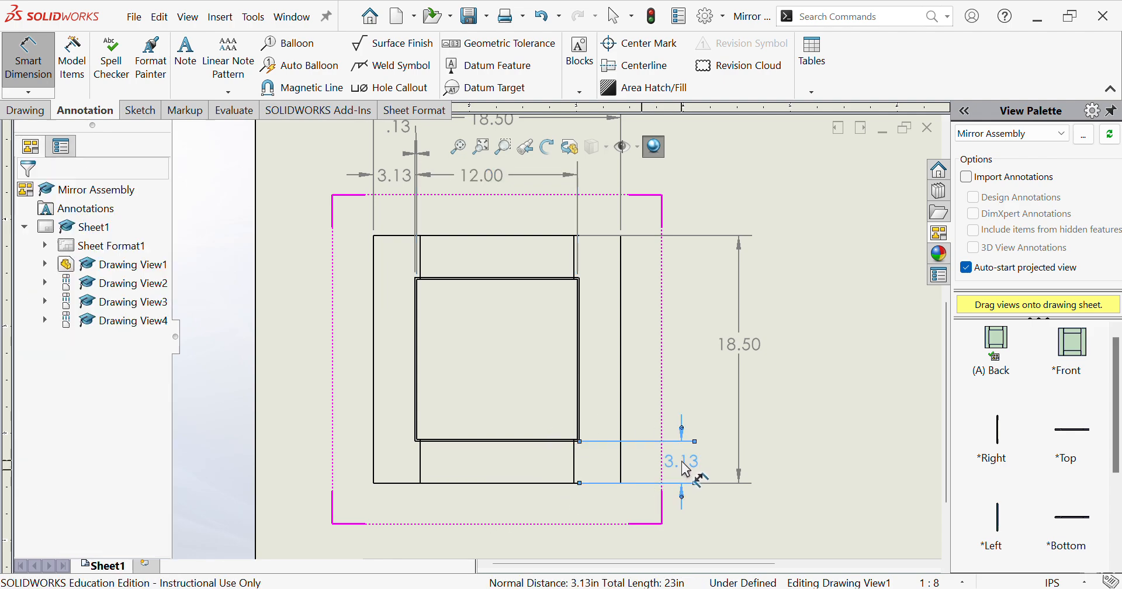
Dimension the gap between the recess's two lower lines, placing it in line with the bottom border dimension with its text left of the bent leader.
scroll(558, 454, up, 5)
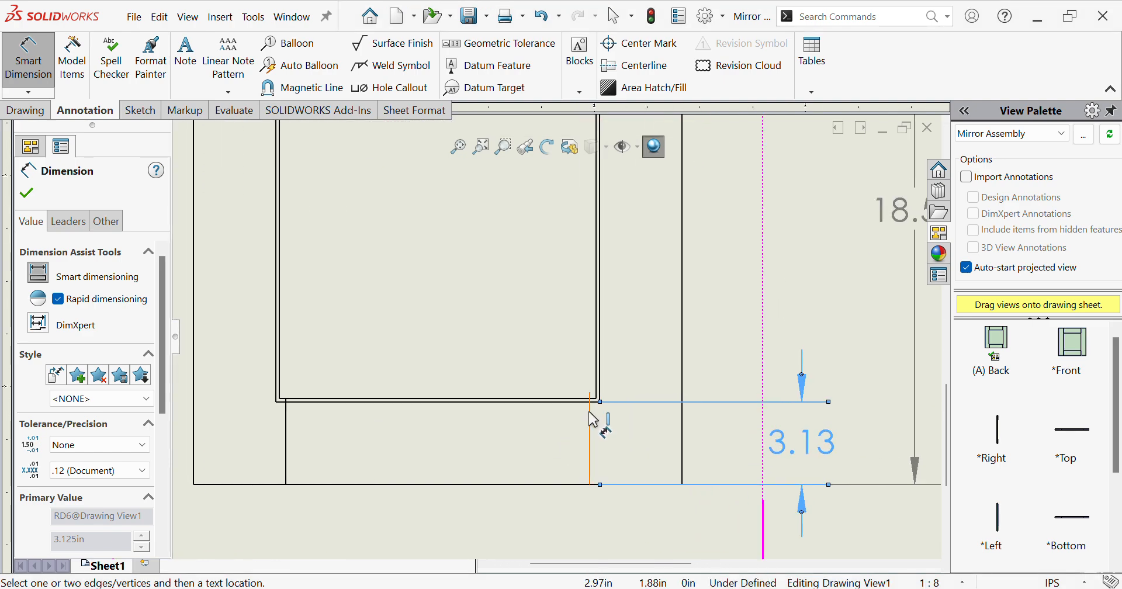
click(573, 400)
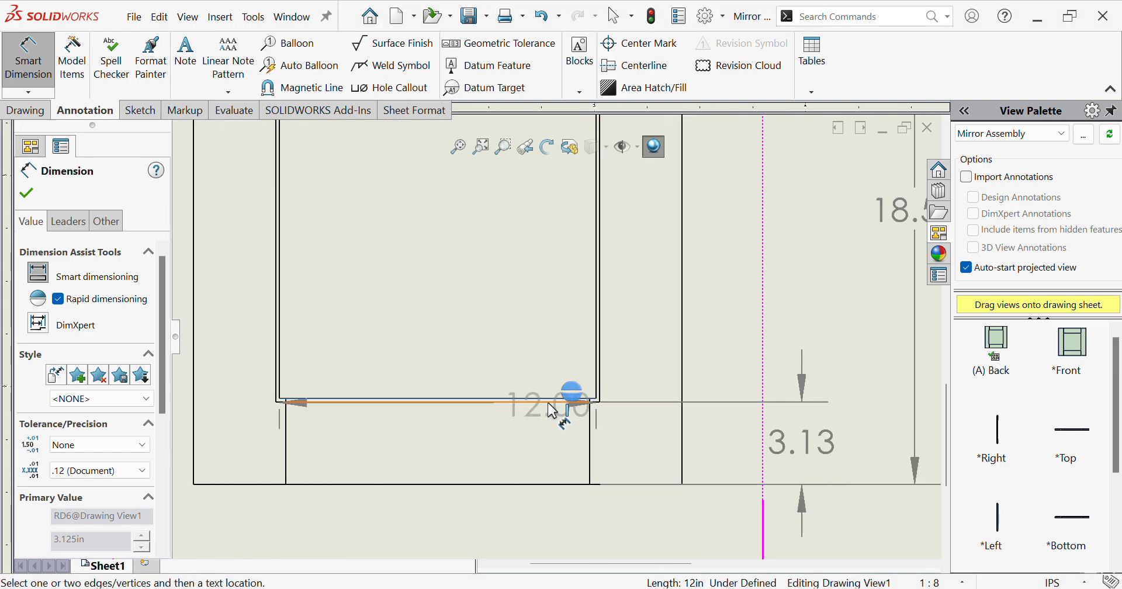
click(547, 402)
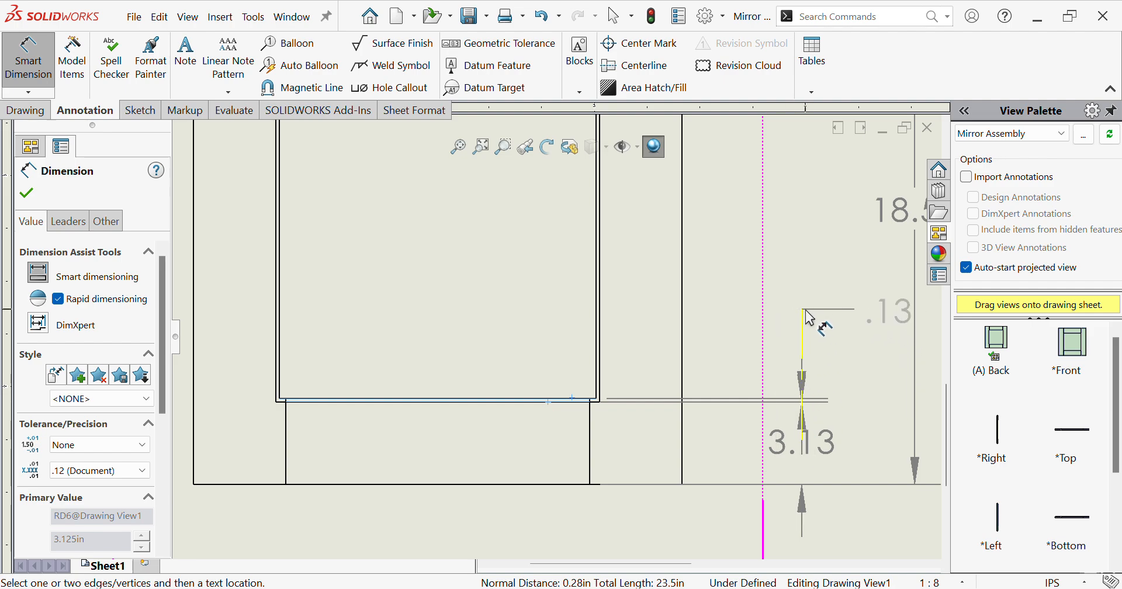
click(810, 317)
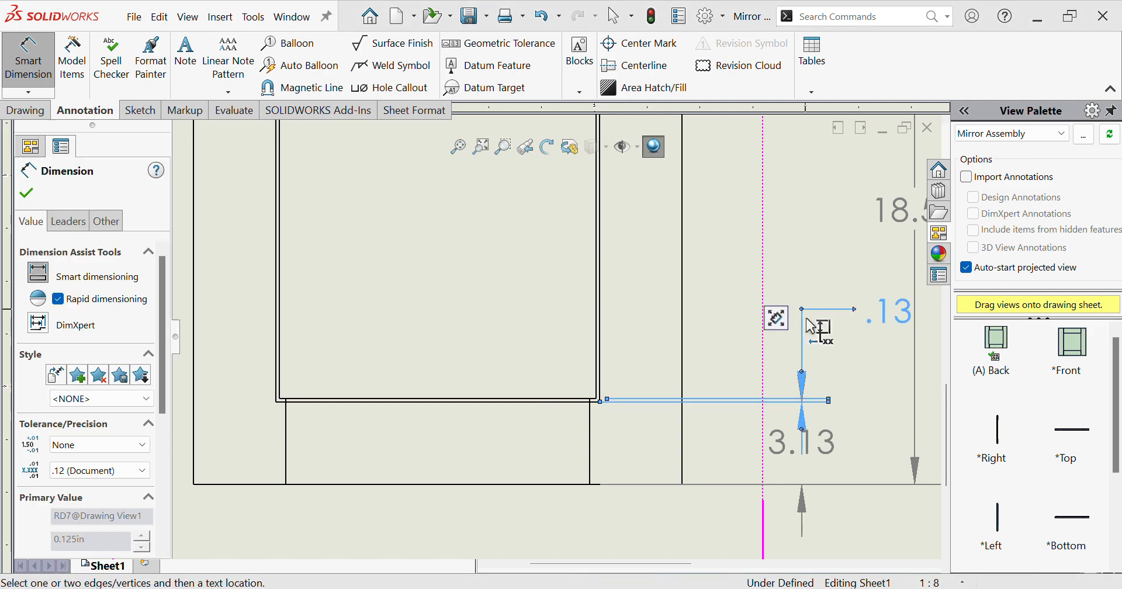
click(803, 311)
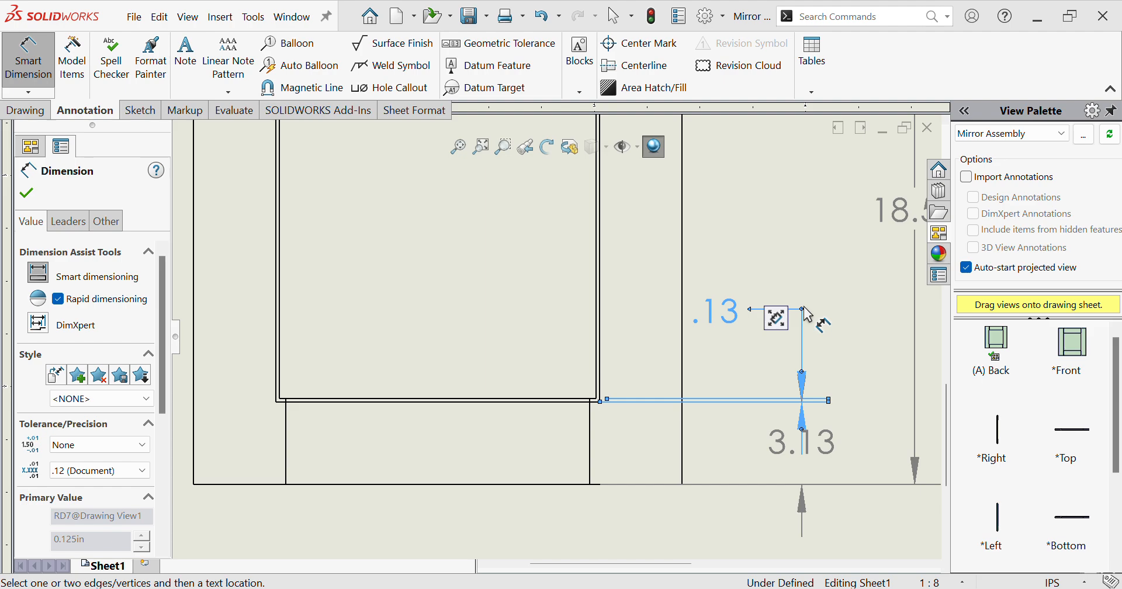
click(807, 316)
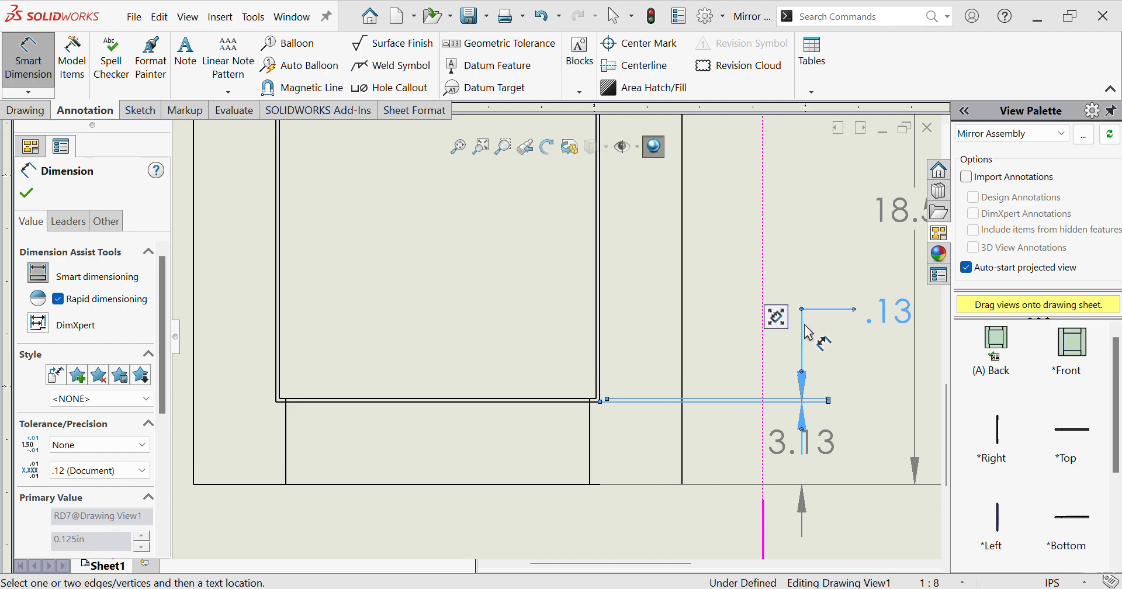
click(809, 318)
Dimension the height between the recess's inner upper and lower lines, placing it in line with the bottom border dimension beside the view.
scroll(807, 326, down, 1)
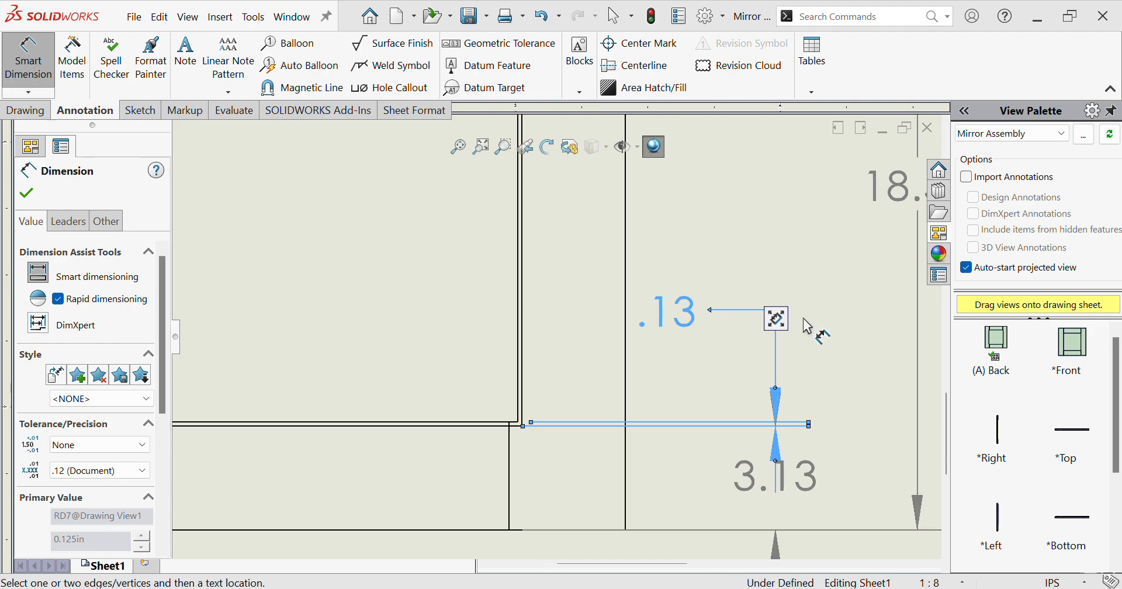
scroll(807, 326, up, 3)
click(516, 212)
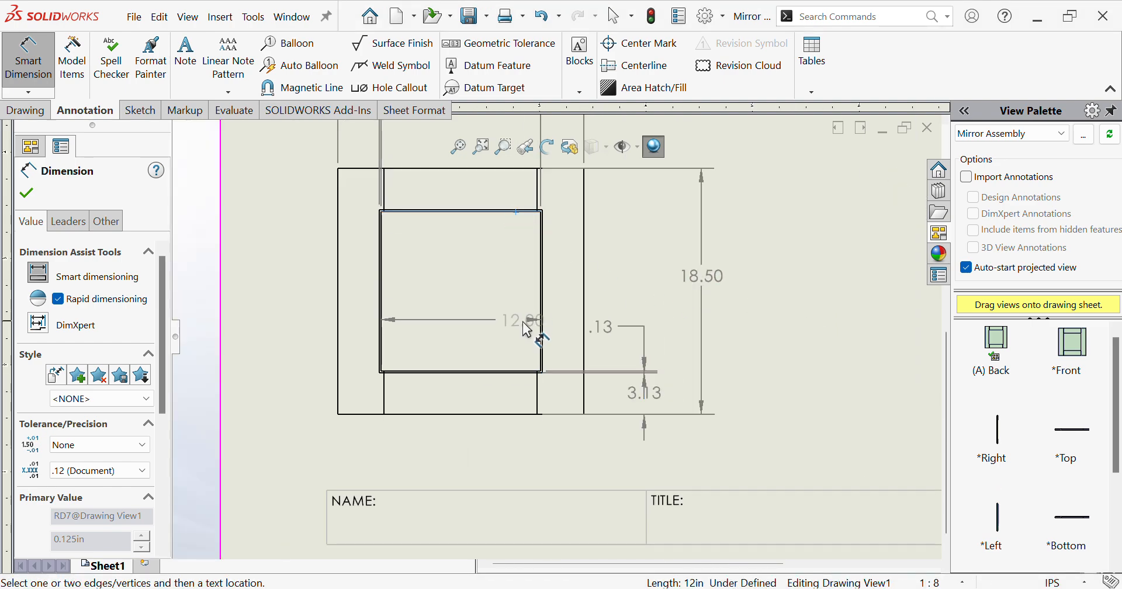
click(524, 371)
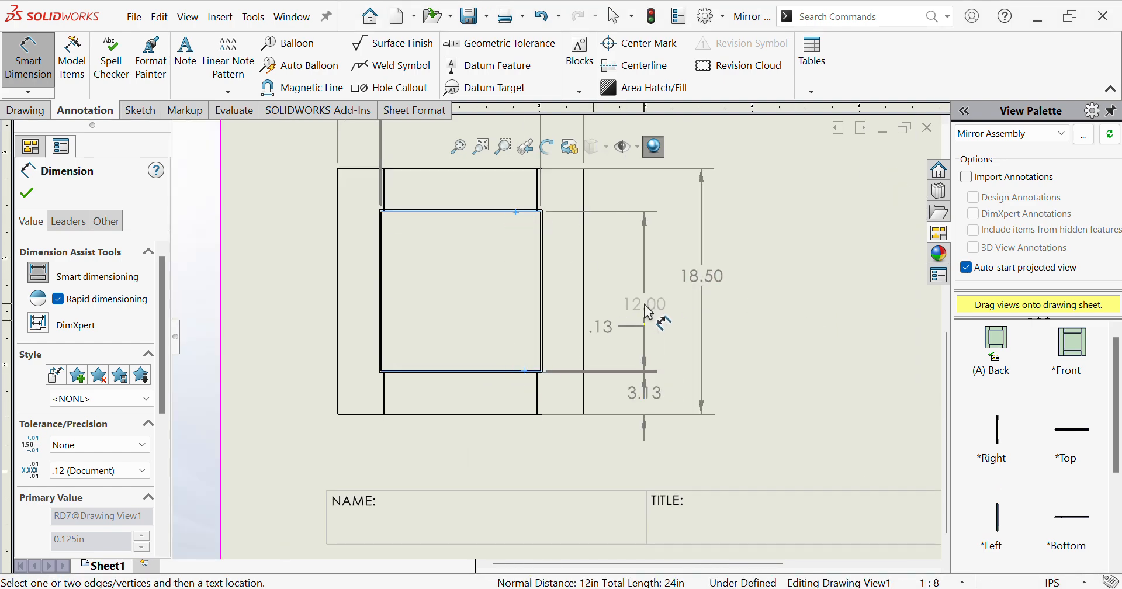
click(649, 312)
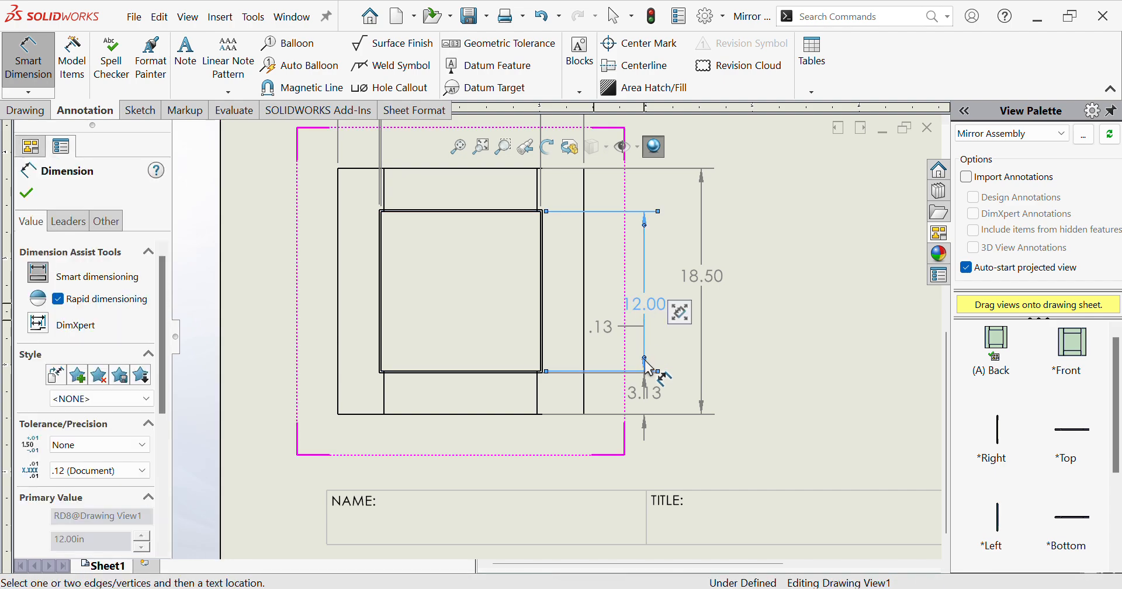
Move the gap dimension between the recess's two lower lines closer to those lines, inward of the recess height dimension, with its text left of the leader.
click(612, 332)
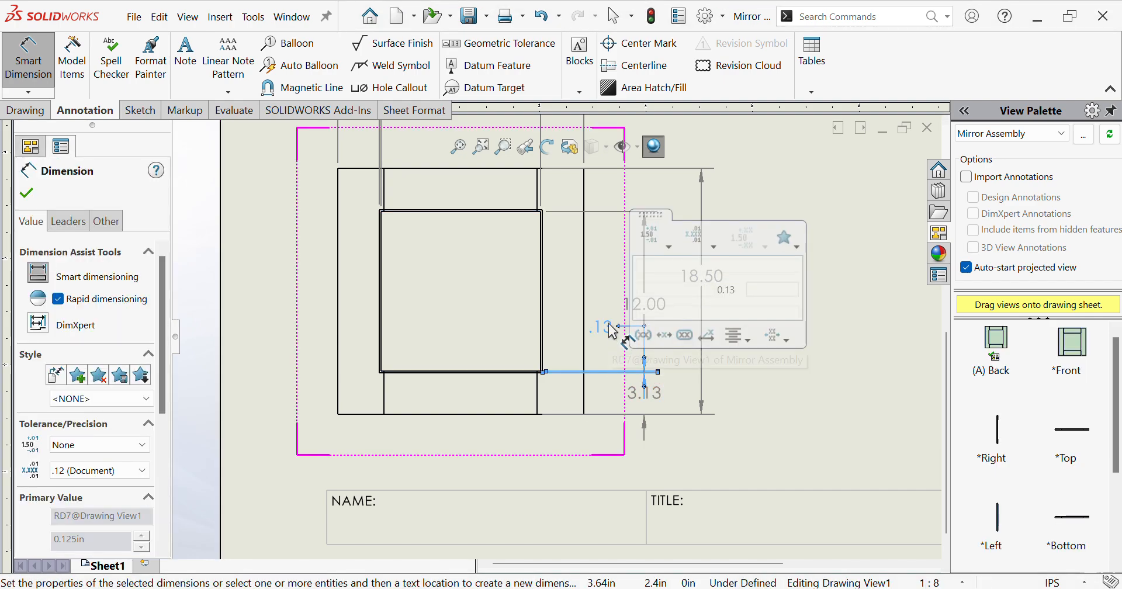
mouse_move(611, 331)
mouse_down()
mouse_move(672, 362)
mouse_move(591, 360)
mouse_up()
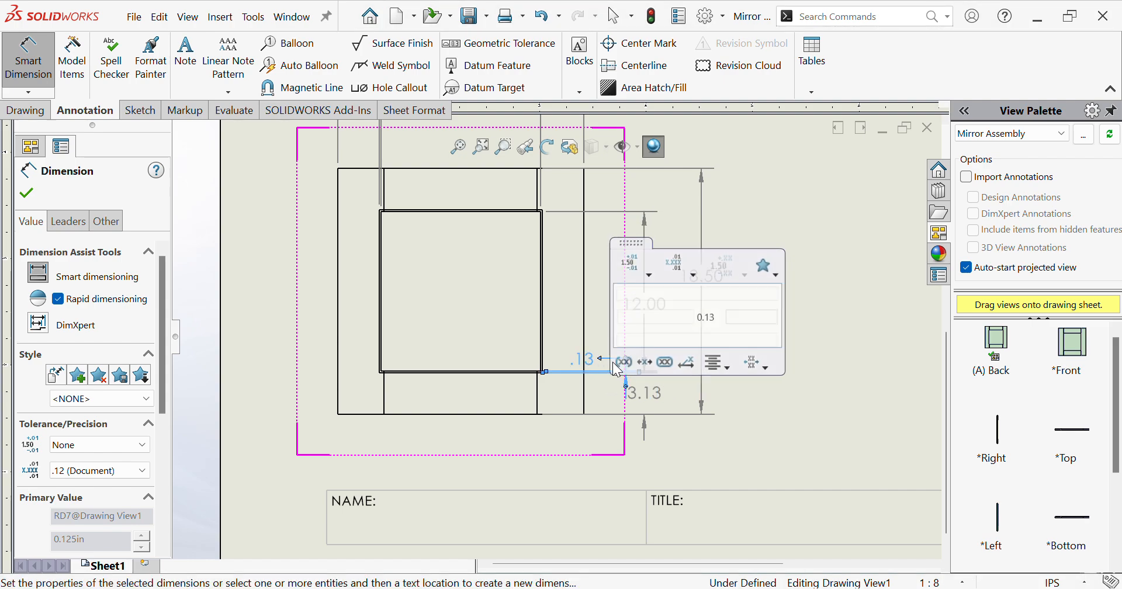
scroll(597, 365, down, 3)
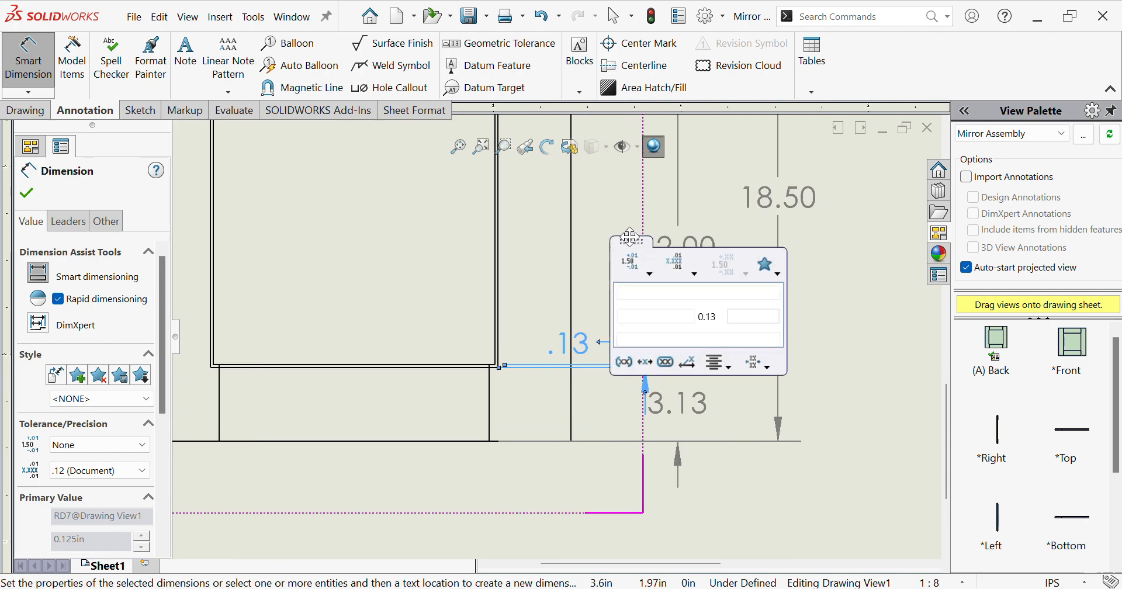
drag(630, 237, 776, 216)
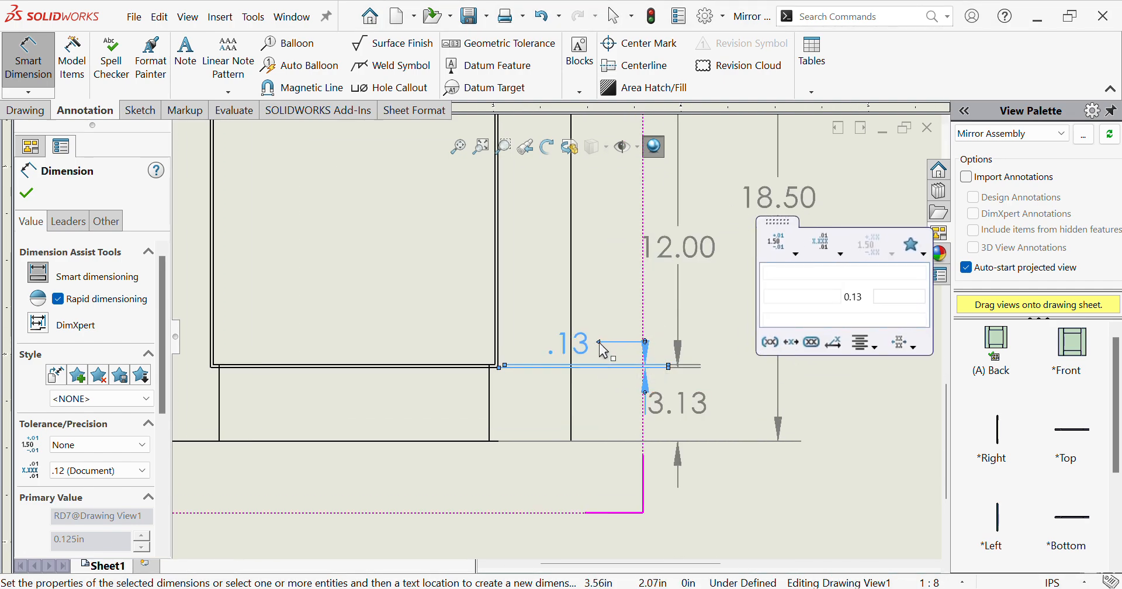
click(755, 472)
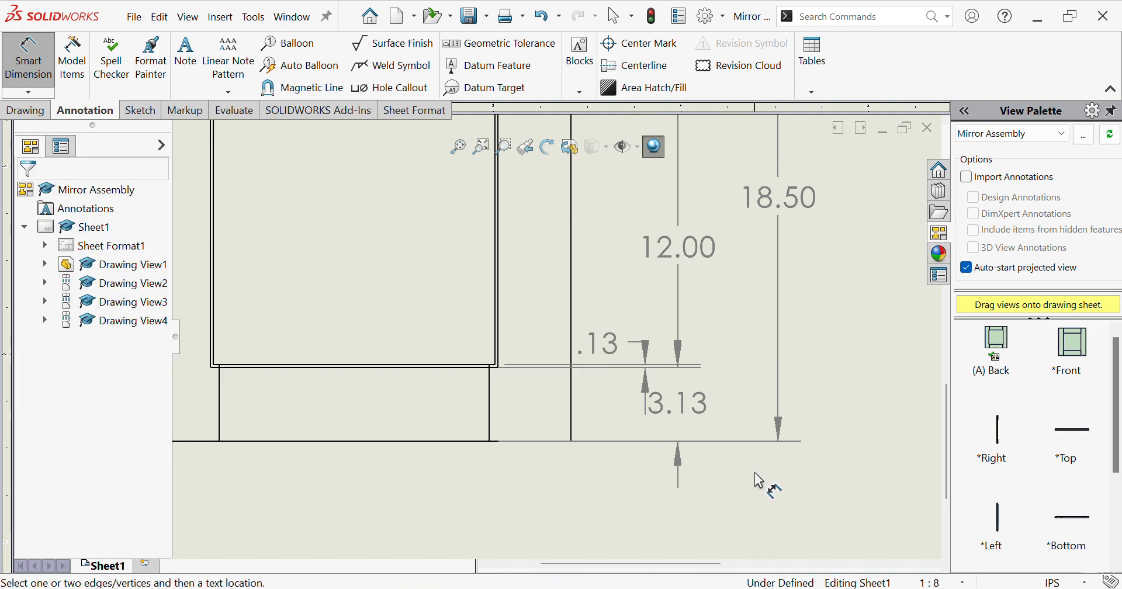
Examine the thickness dimension on the edge view above the front view and check the whole sheet's dimensioning.
scroll(761, 451, up, 5)
scroll(706, 347, up, 5)
scroll(587, 238, down, 4)
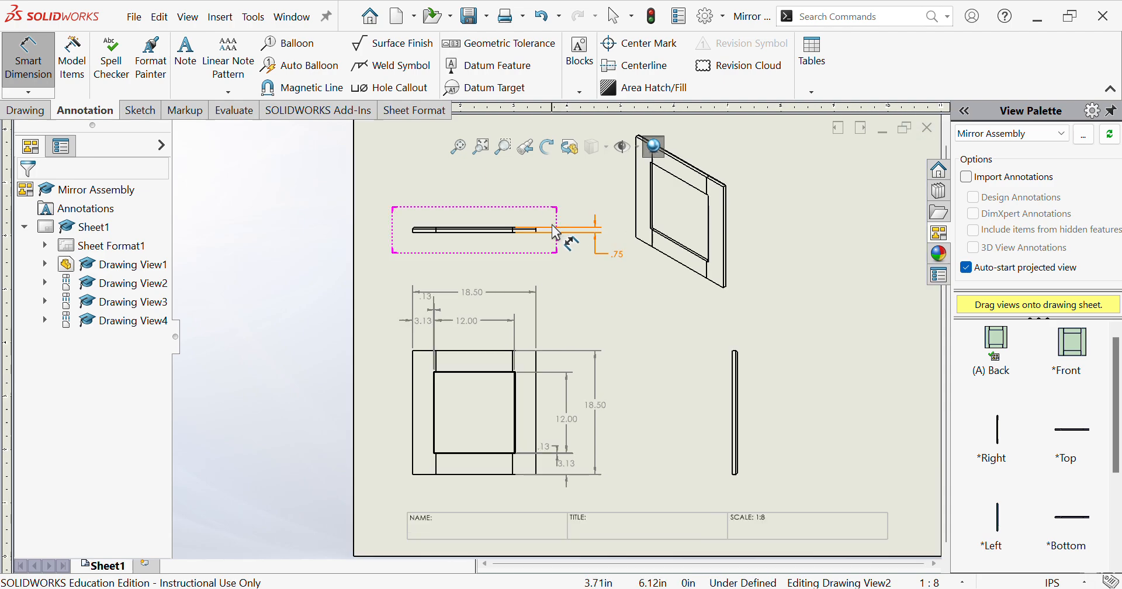
scroll(570, 234, down, 4)
scroll(511, 275, down, 1)
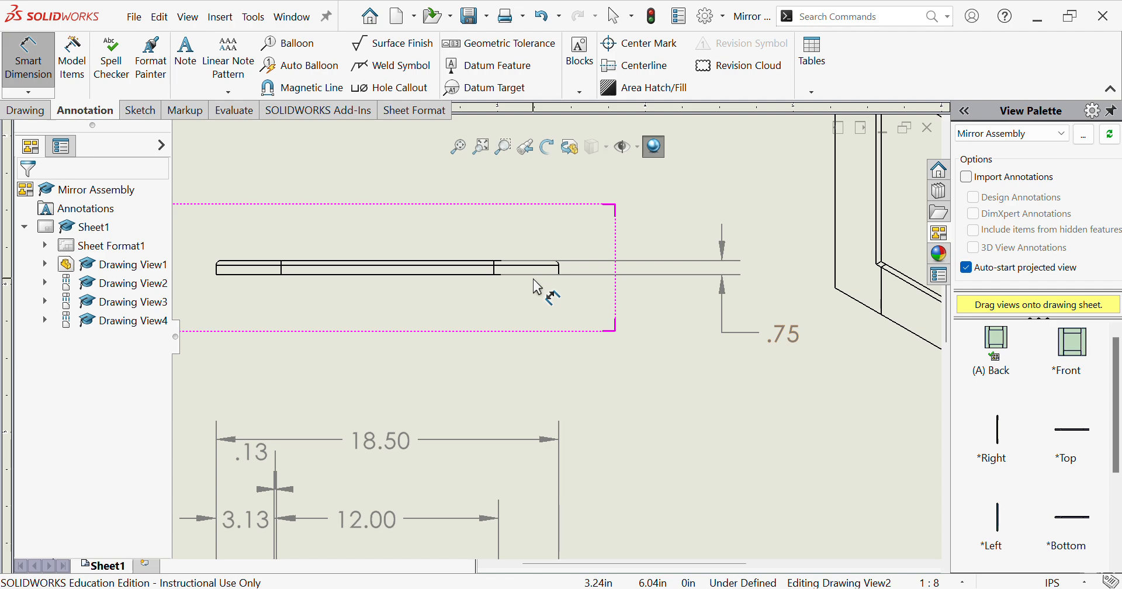
scroll(533, 280, up, 6)
scroll(634, 418, down, 2)
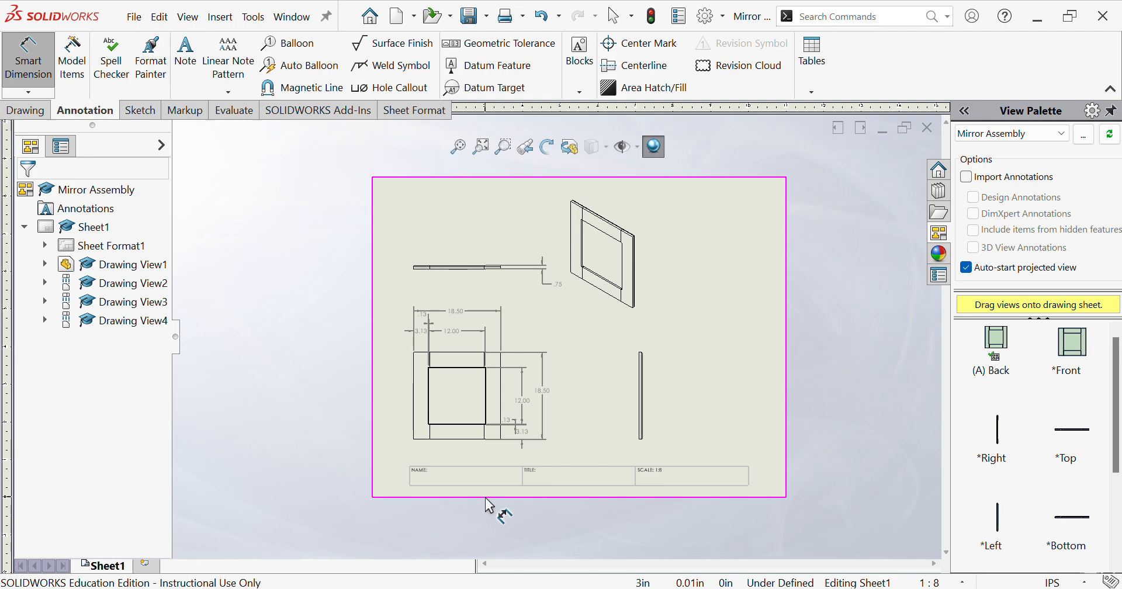
Add a note with the drafter's name beside the NAME label in the title block.
scroll(508, 430, down, 1)
scroll(731, 409, down, 1)
scroll(739, 438, down, 1)
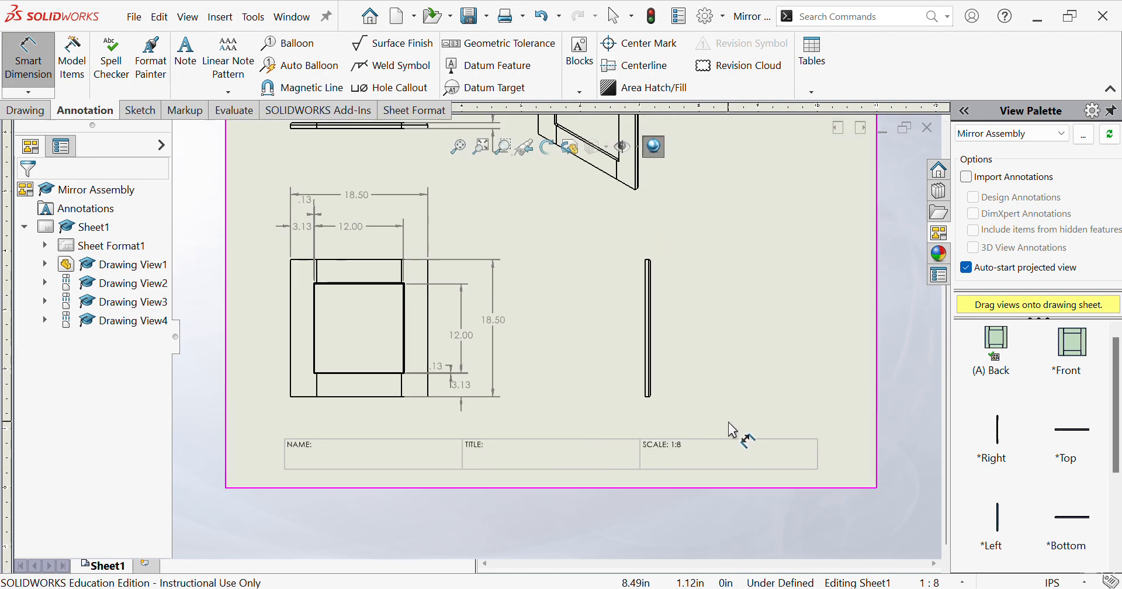
click(185, 55)
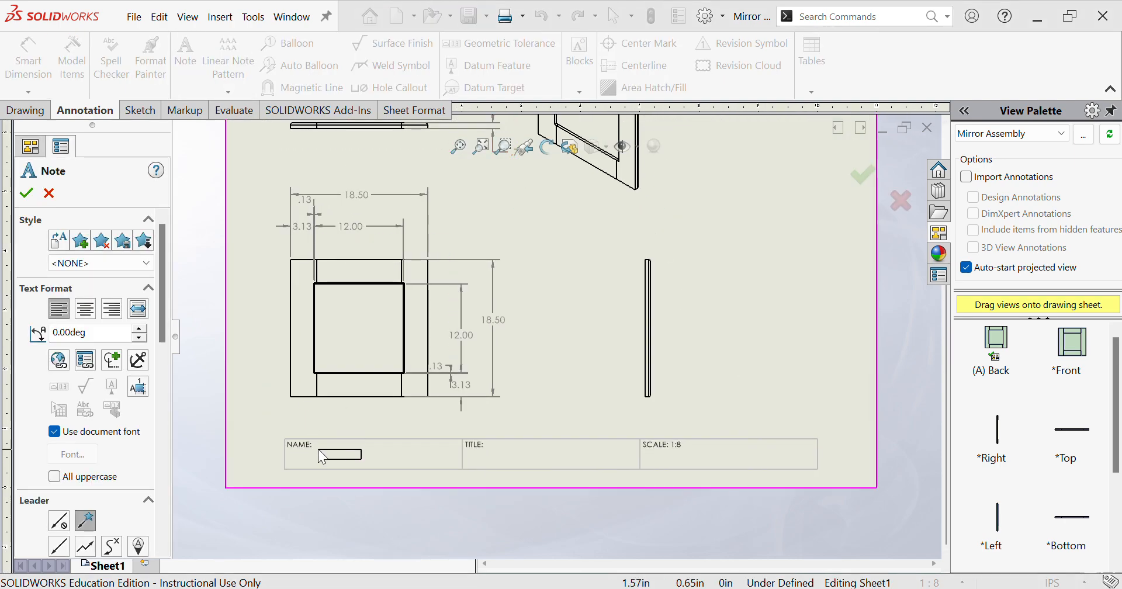
click(316, 445)
text(XXXXXXX)
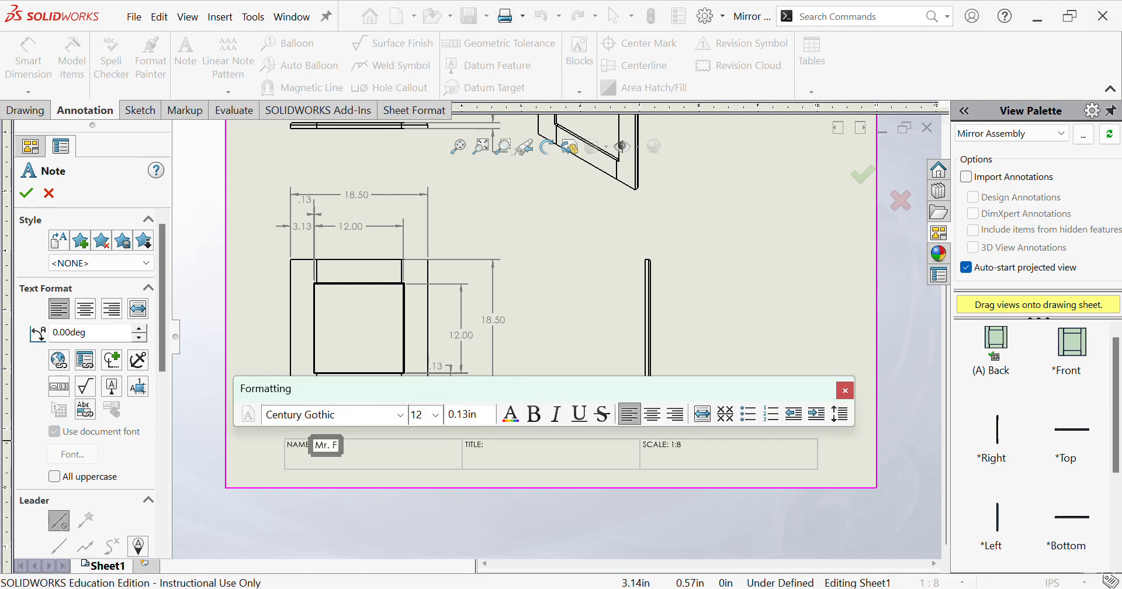
Add the note "Mirror" beside the TITLE label and align it with the name note.
click(496, 454)
click(491, 448)
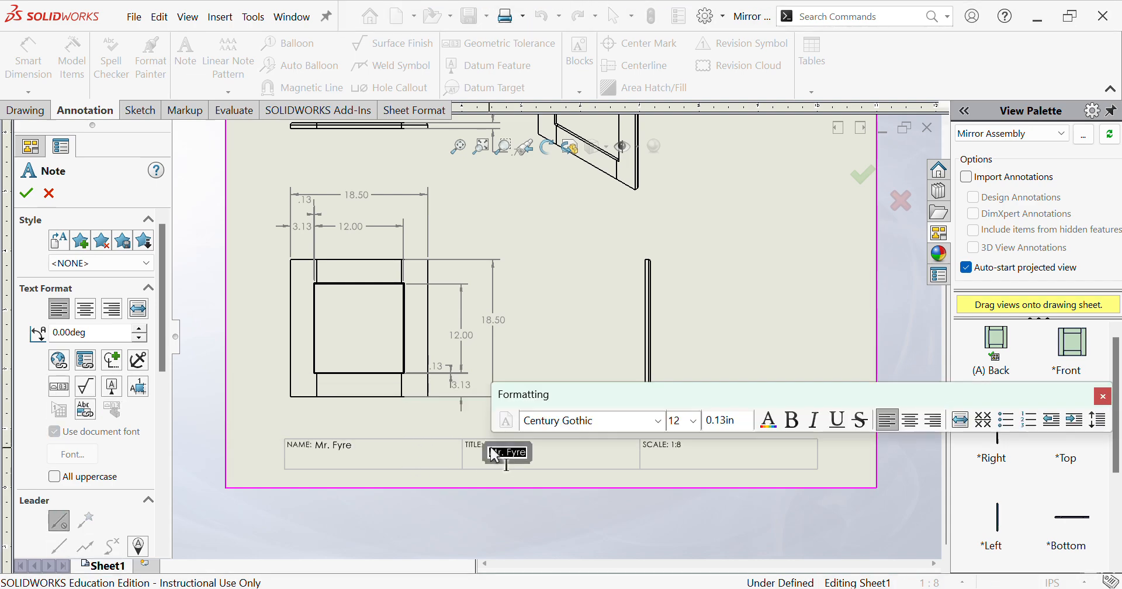
text(Mirror)
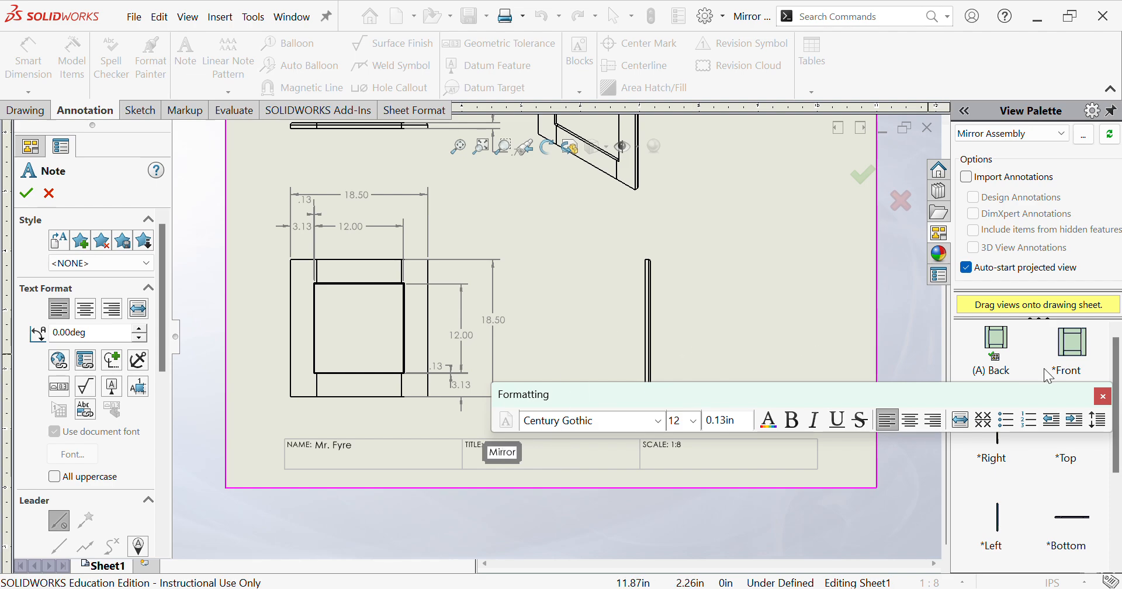
click(723, 345)
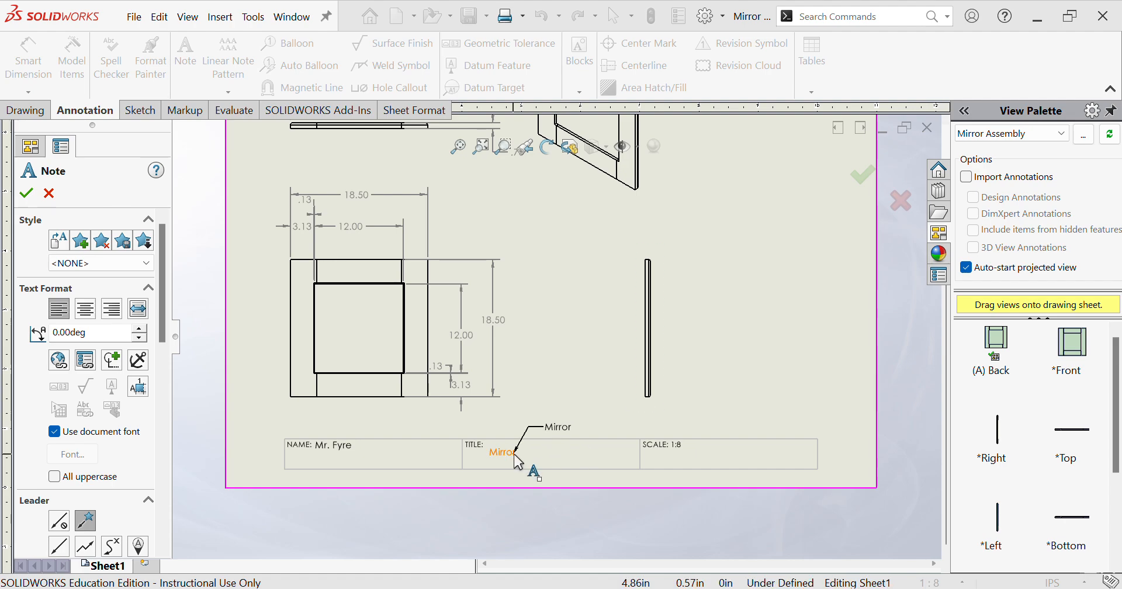
key(Escape)
drag(502, 449, 503, 442)
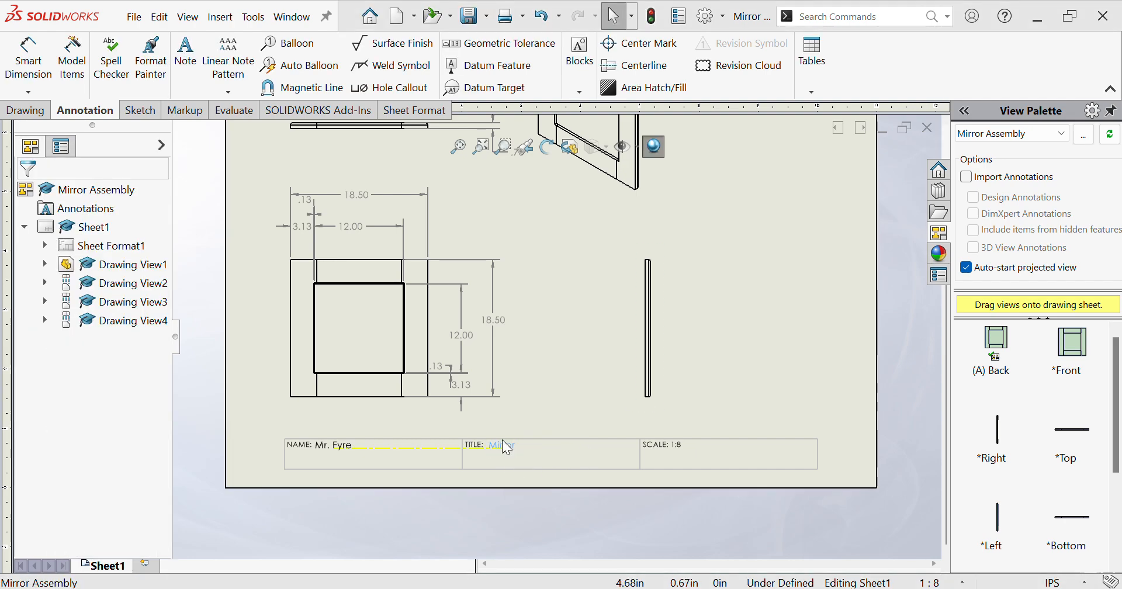
click(564, 381)
Save the drawing as "Mirror Assembly" in SOLIDWORKS Drawing format in the Other folder.
scroll(583, 362, down, 3)
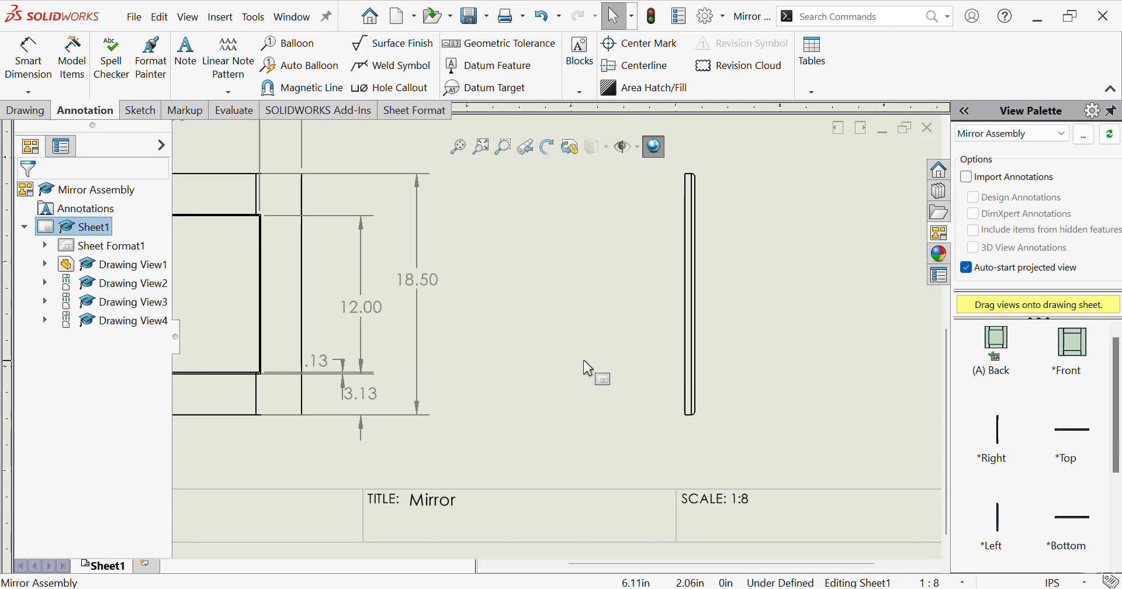
scroll(583, 362, up, 10)
scroll(564, 319, down, 5)
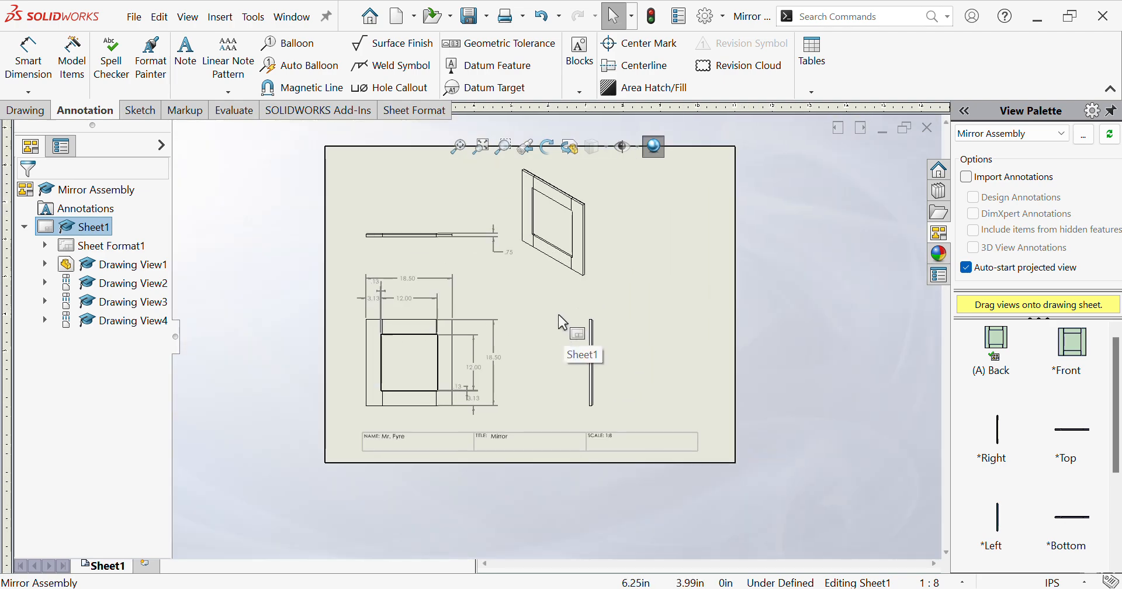
scroll(563, 322, up, 2)
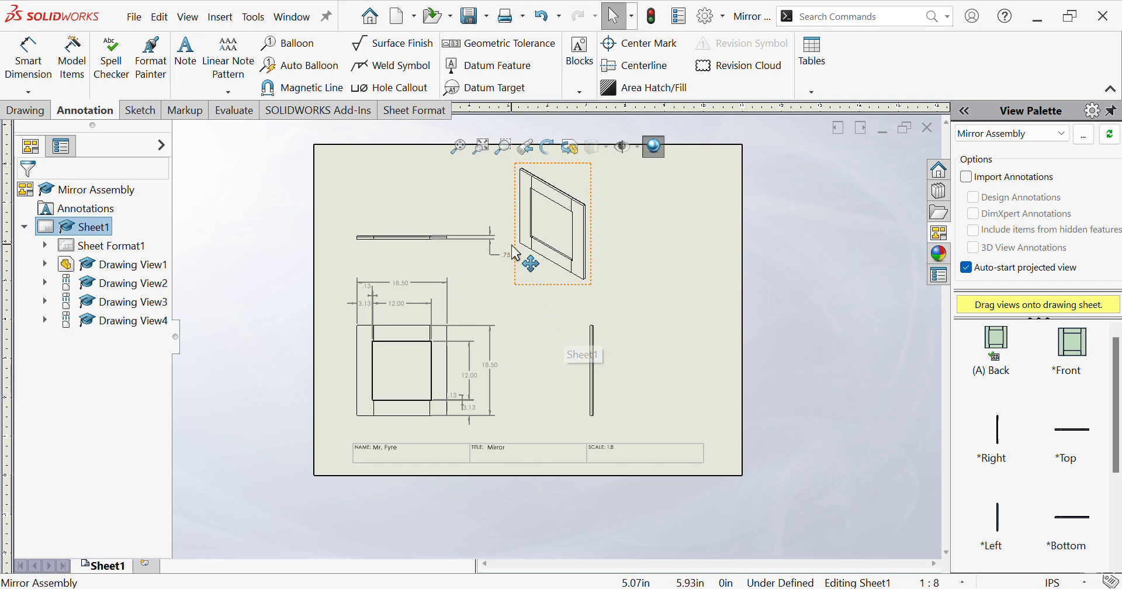
click(142, 26)
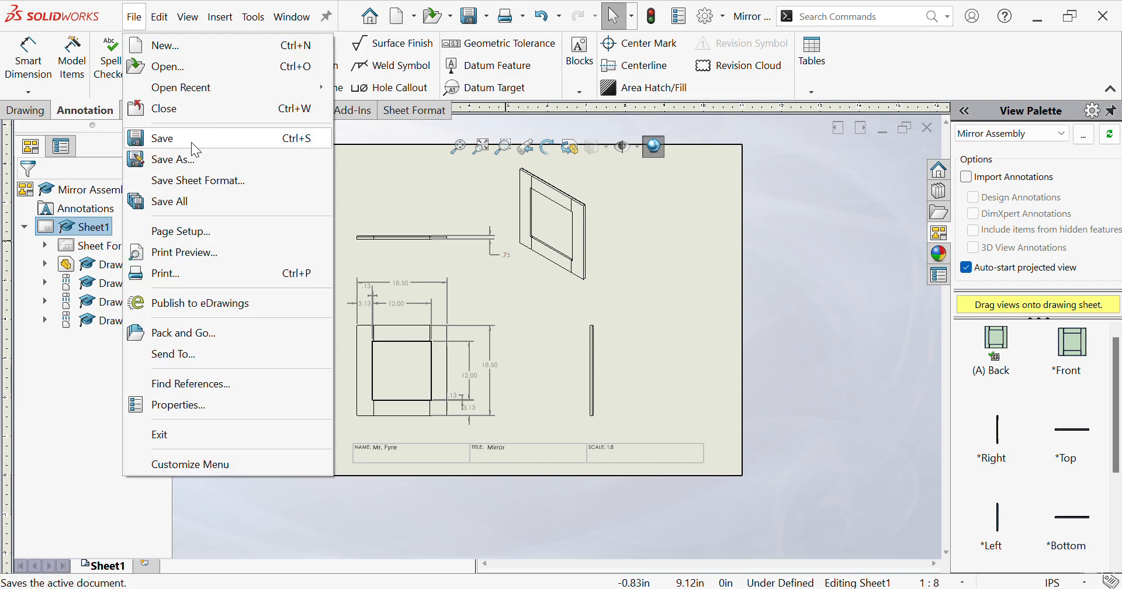
click(195, 158)
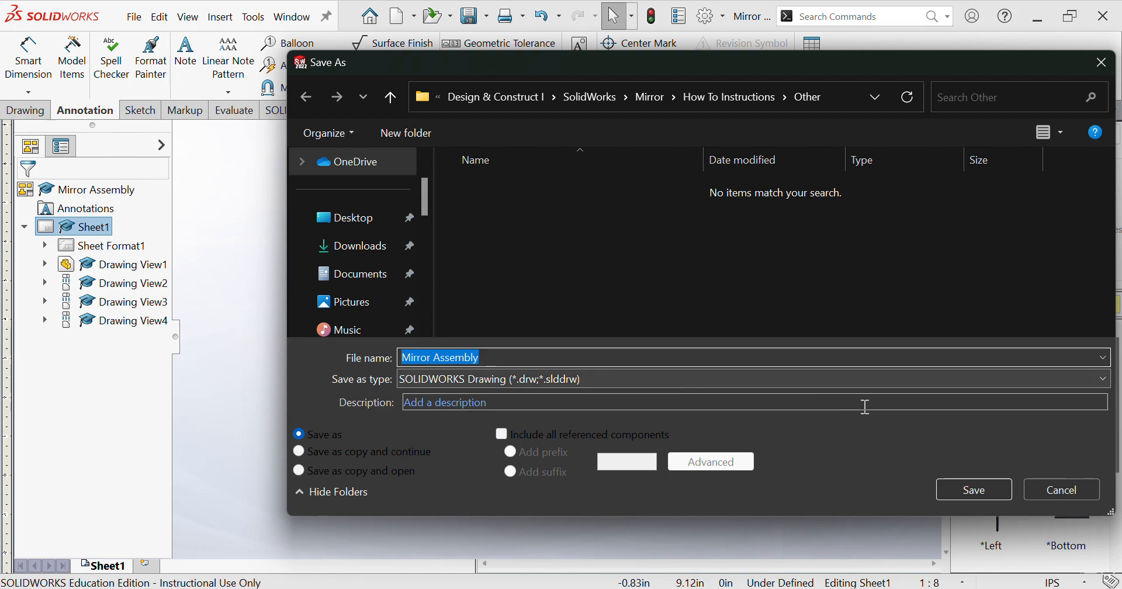
click(983, 488)
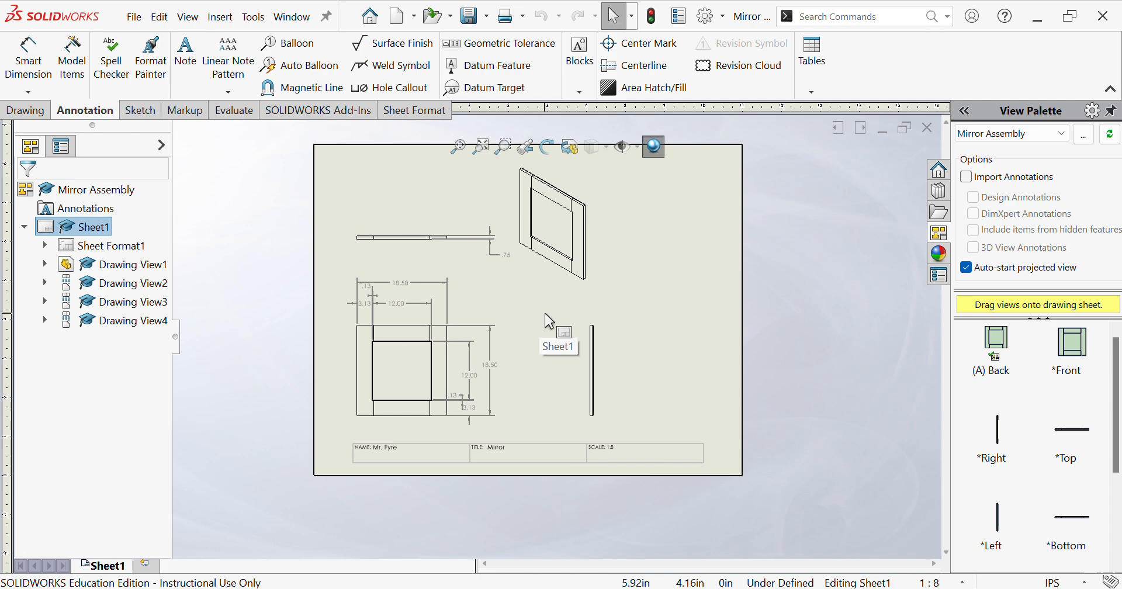
Save a copy of the drawing as "Mirror Assembly" in Adobe Portable Document Format (*.pdf) in the Other folder.
click(142, 24)
click(173, 159)
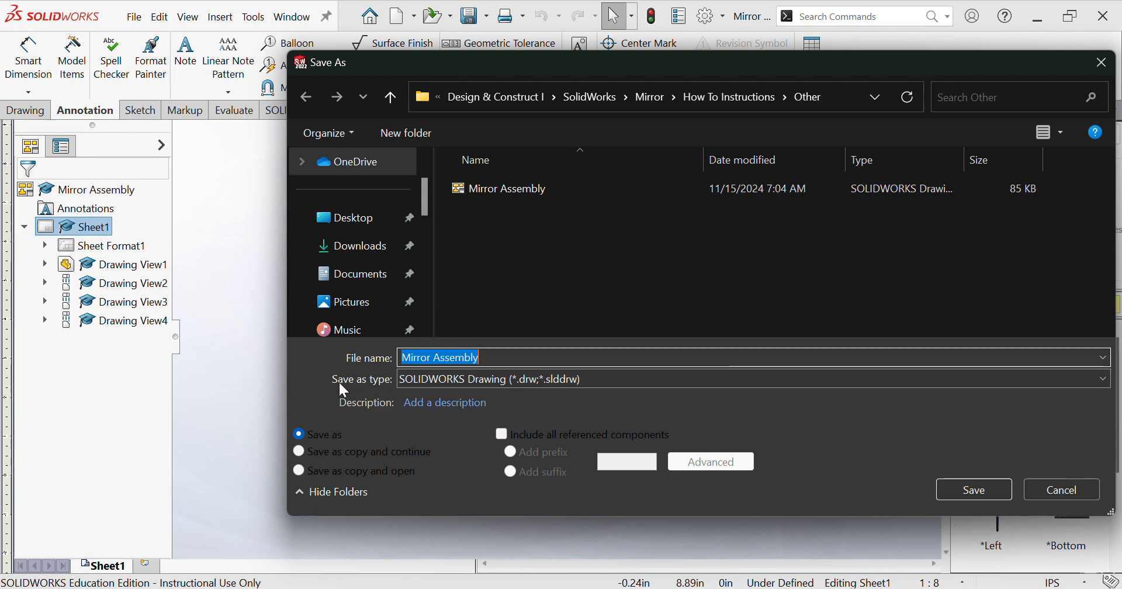
click(433, 379)
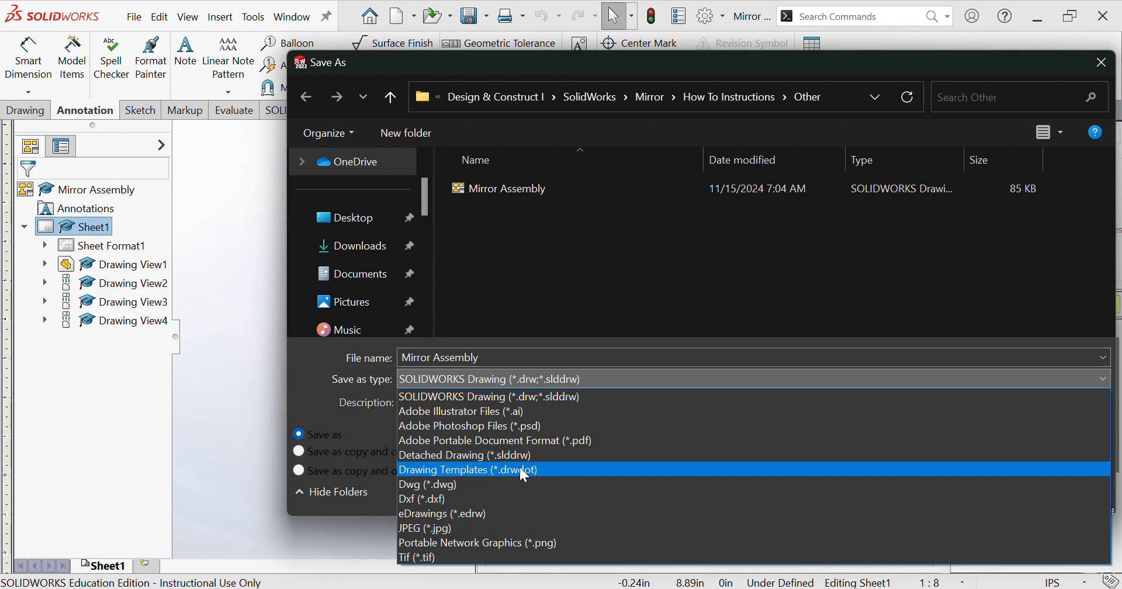
click(556, 439)
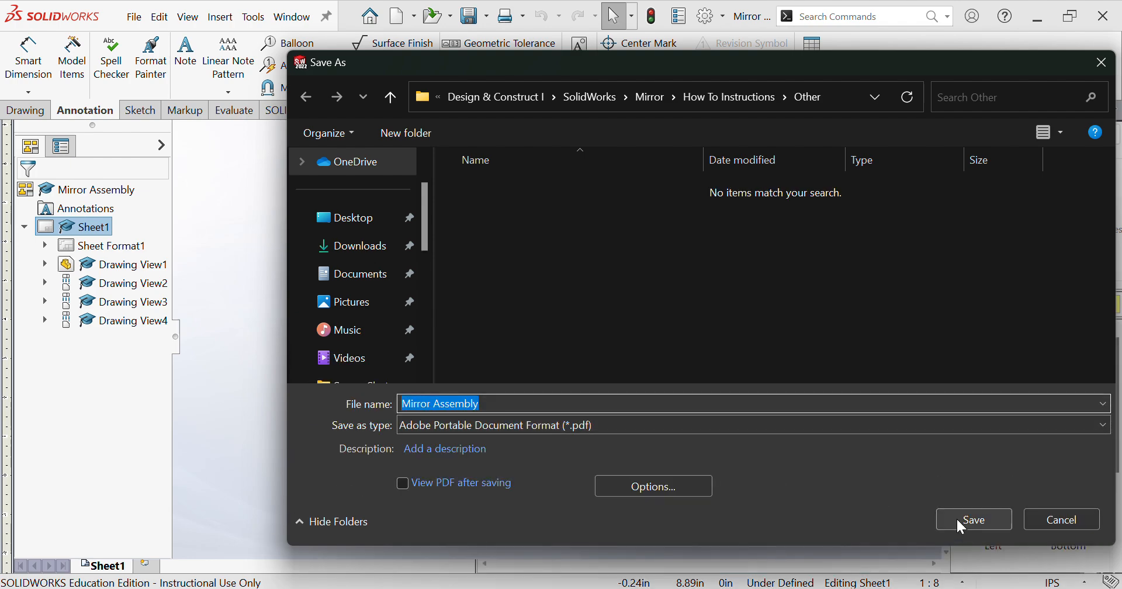
click(959, 521)
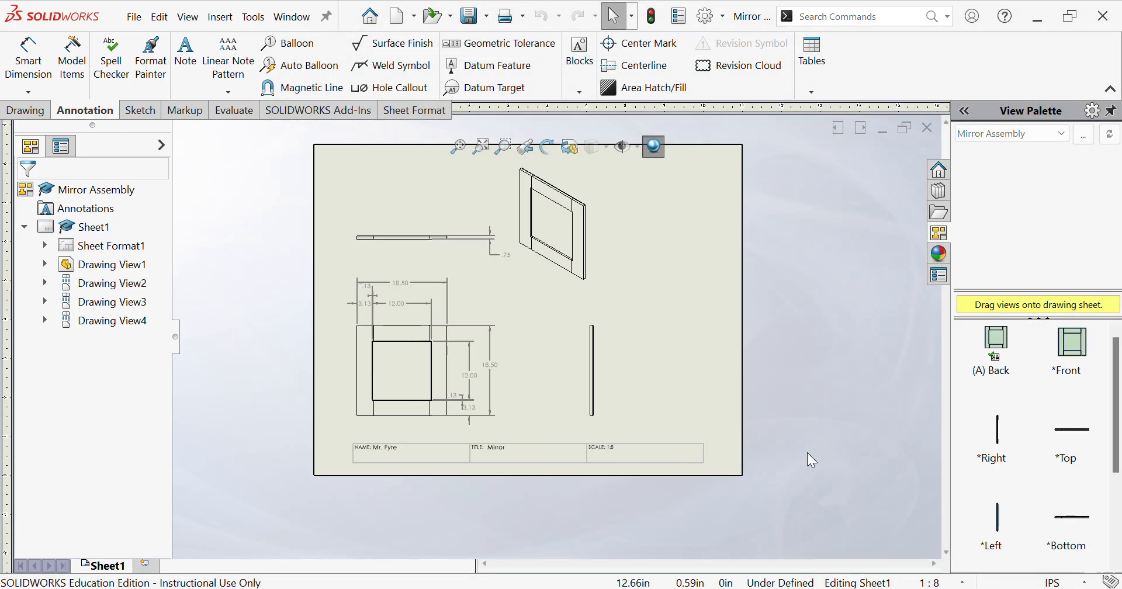